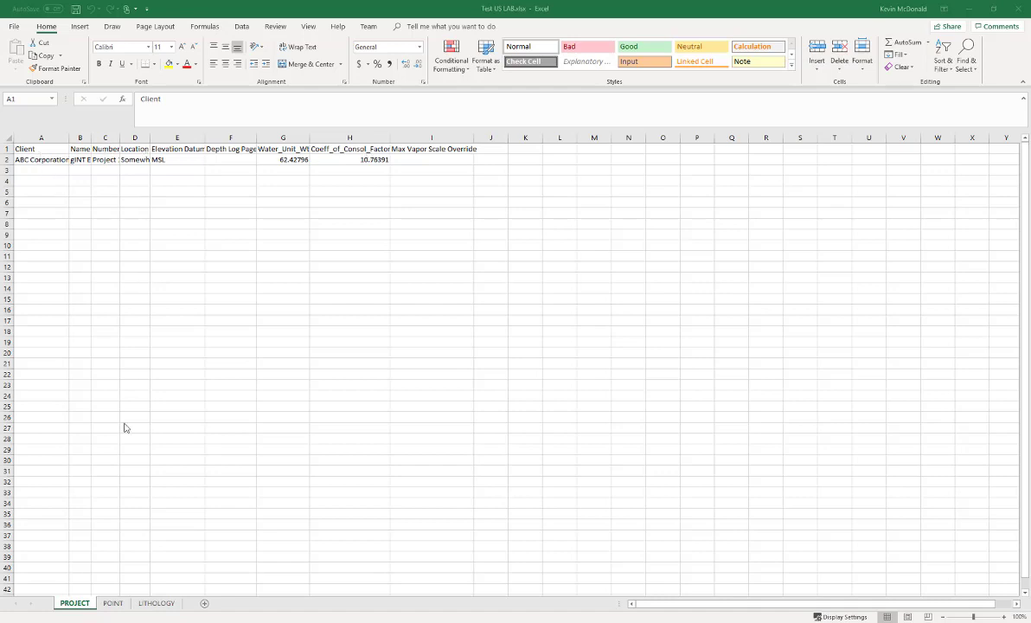
- Review the Excel workbook's POINT borehole coordinates and LITHOLOGY soil layer sheets
click(113, 604)
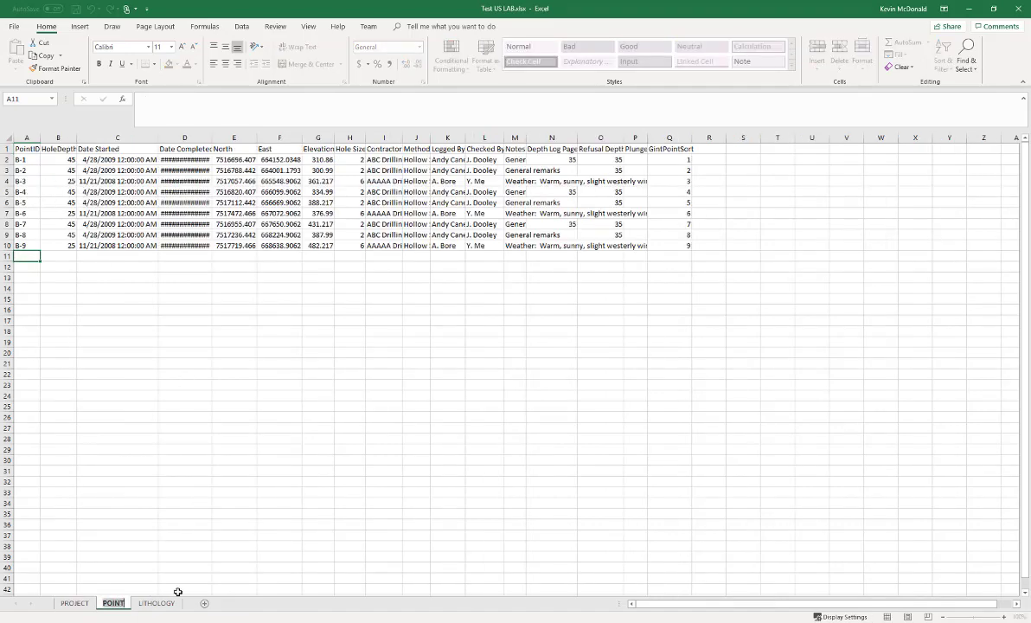
click(159, 603)
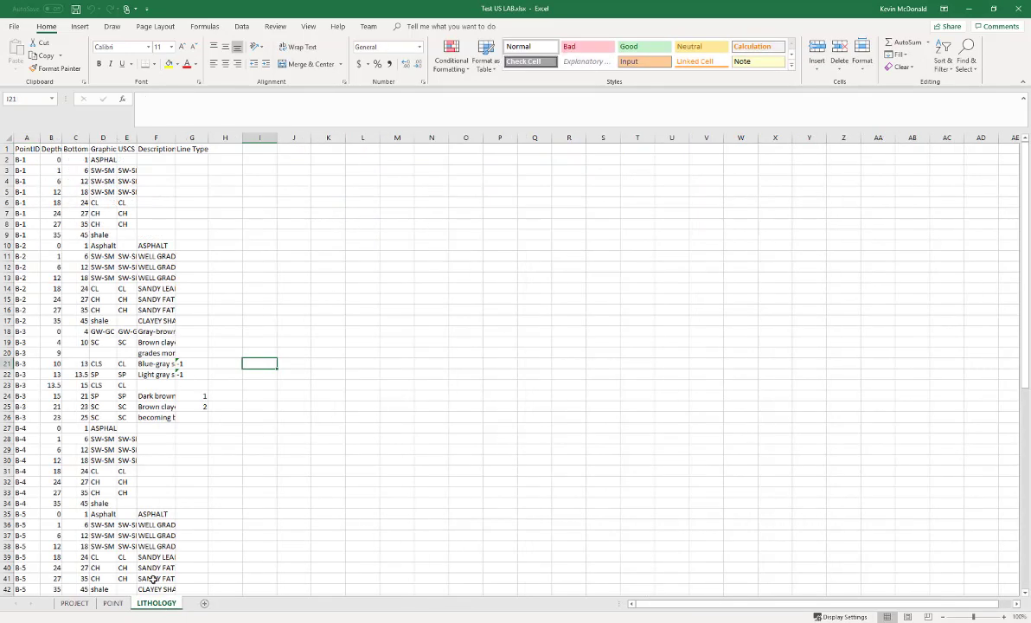
click(113, 604)
click(141, 605)
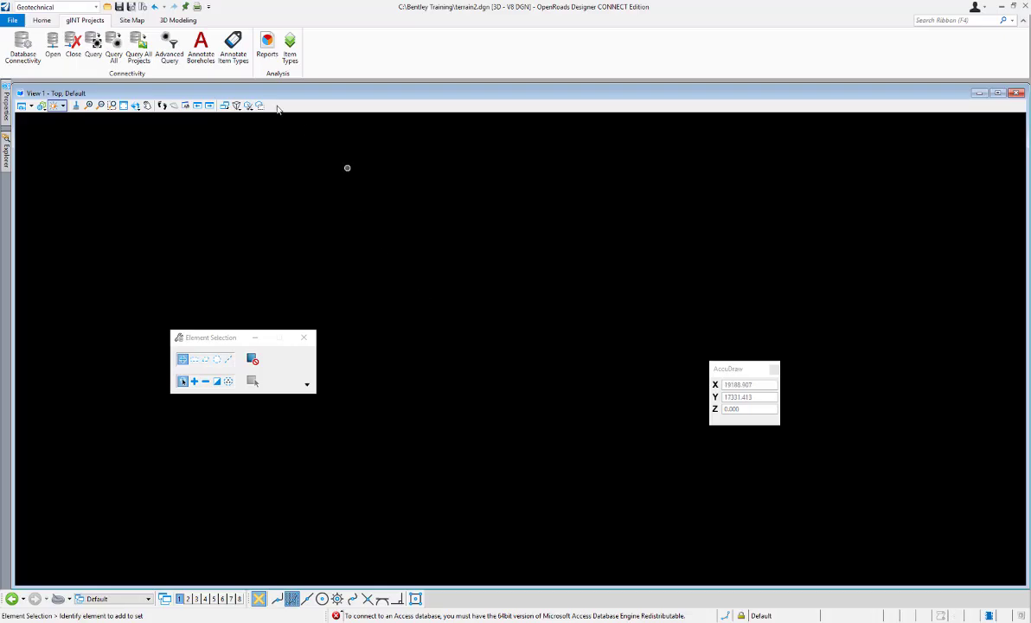
- Connect the borehole database as Microsoft Excel to C:\Bentley Training\Test US LAB.xlsx
click(23, 47)
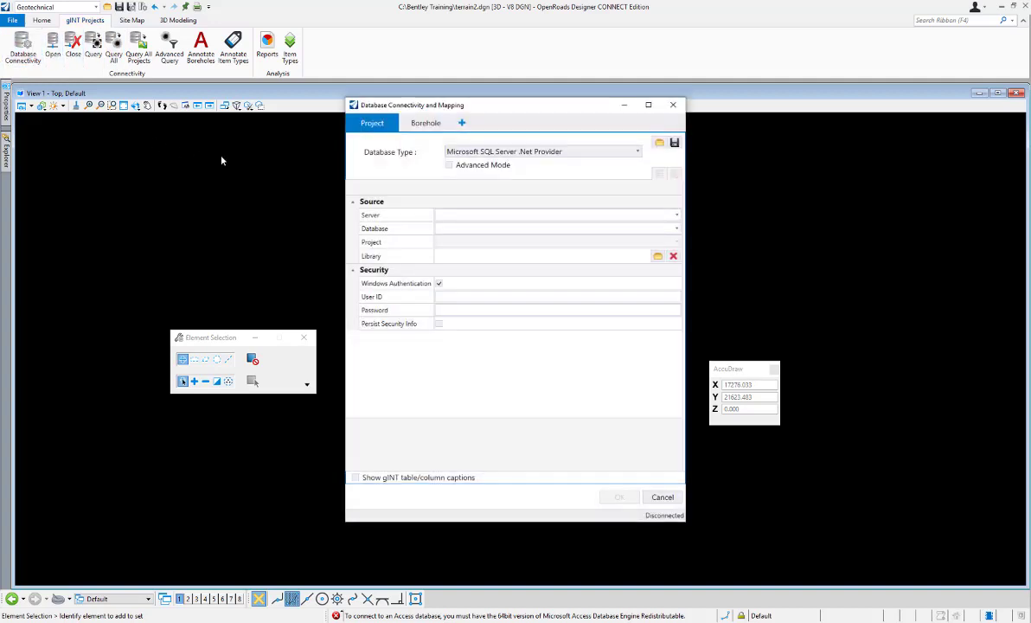
click(637, 152)
click(477, 165)
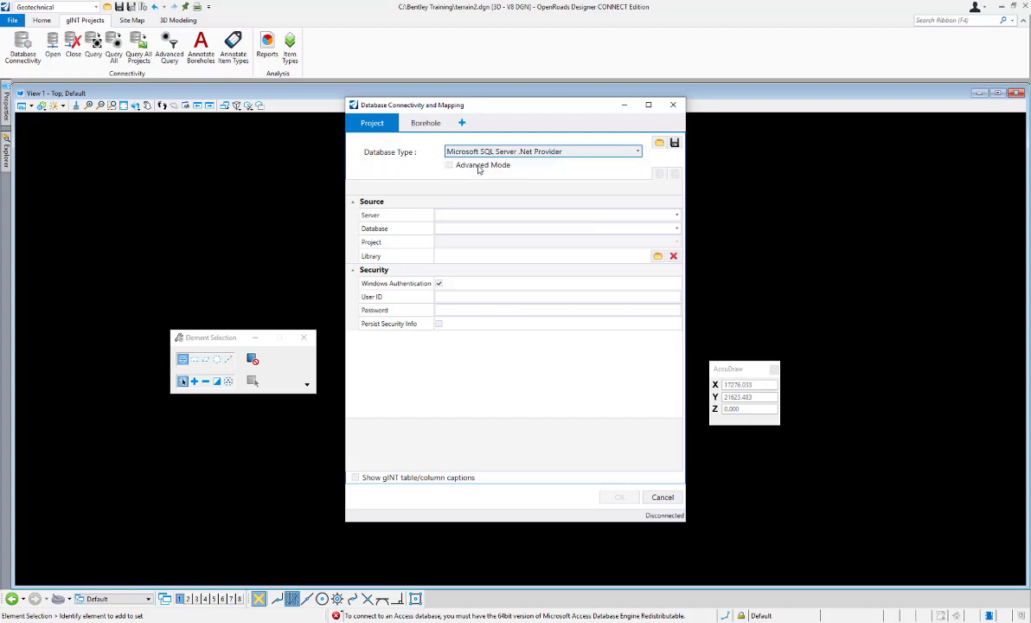
click(674, 216)
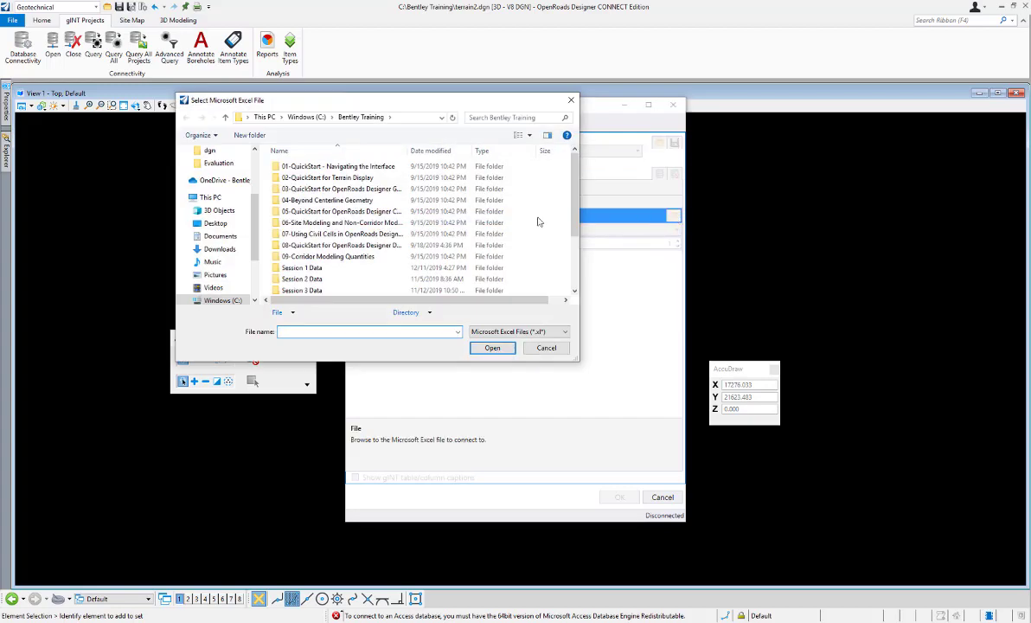
scroll(398, 232, down, 3)
click(303, 289)
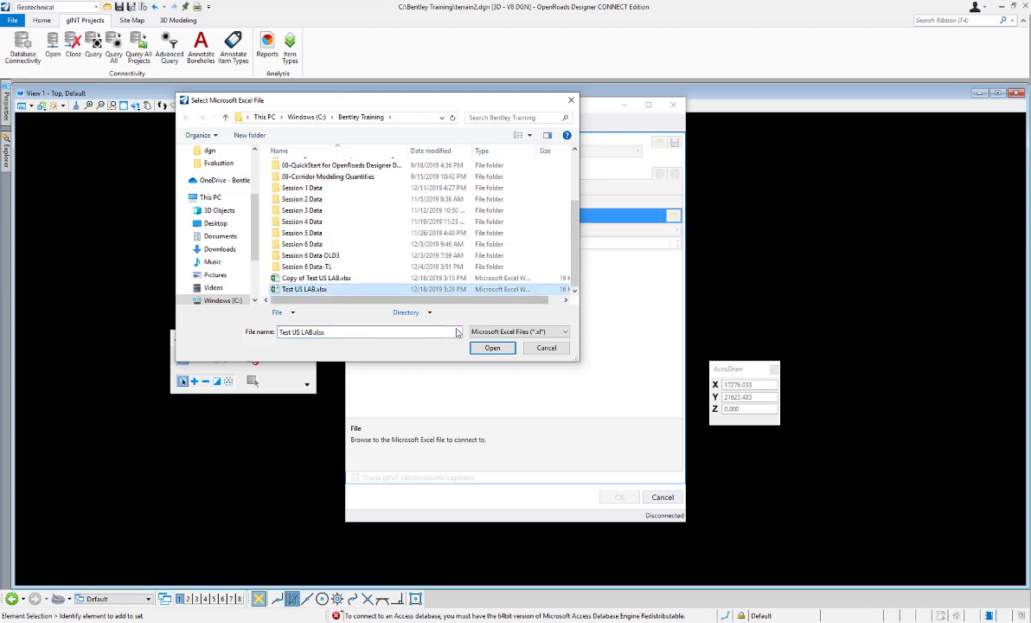
click(492, 346)
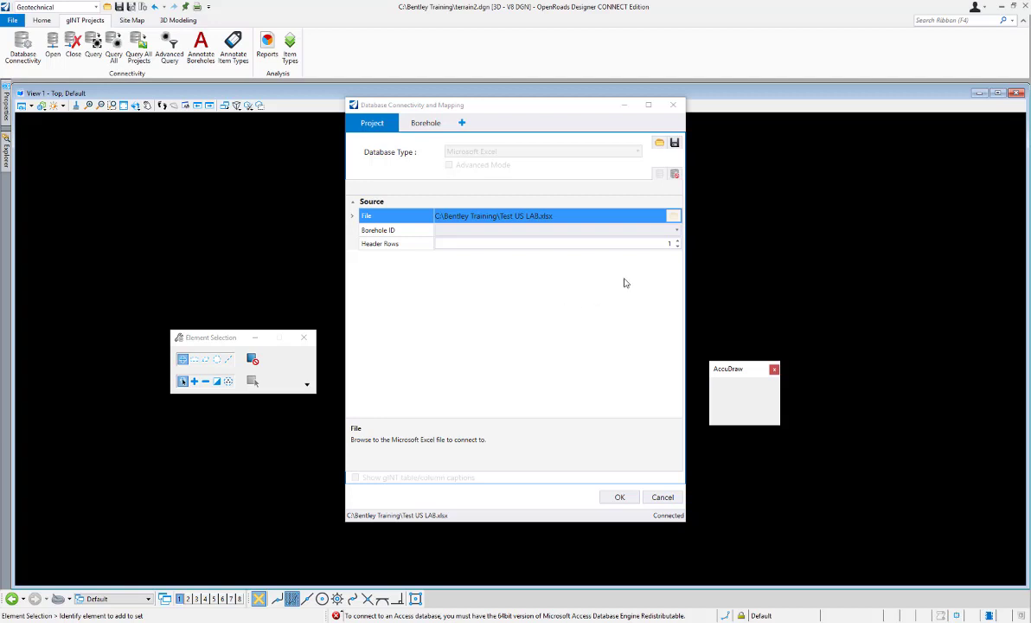
- Map Borehole ID to the PointID column and check the Borehole tab's POINT location mapping
click(676, 231)
click(676, 231)
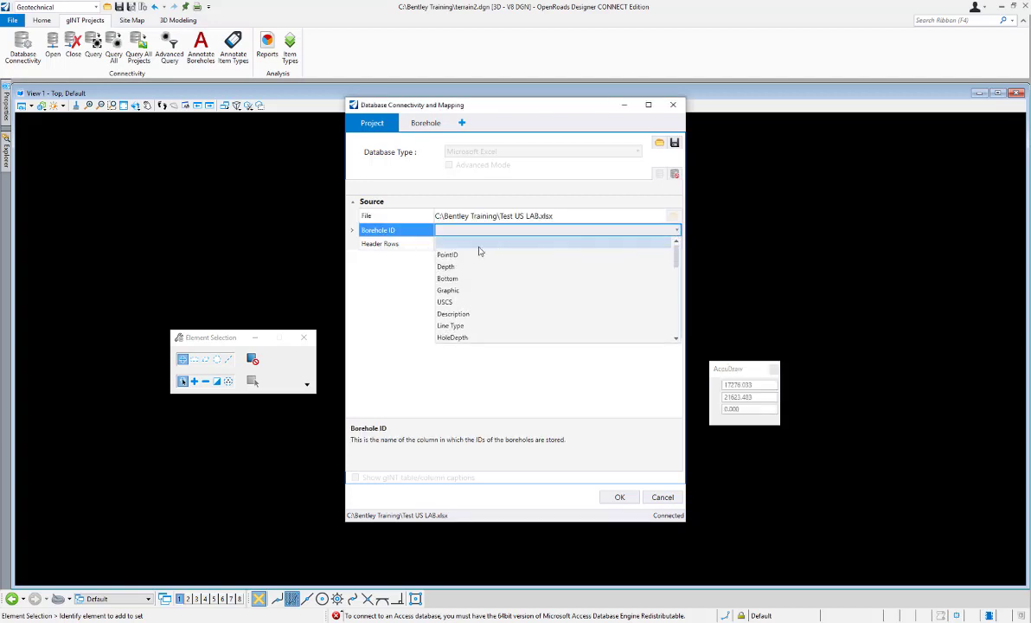
click(446, 254)
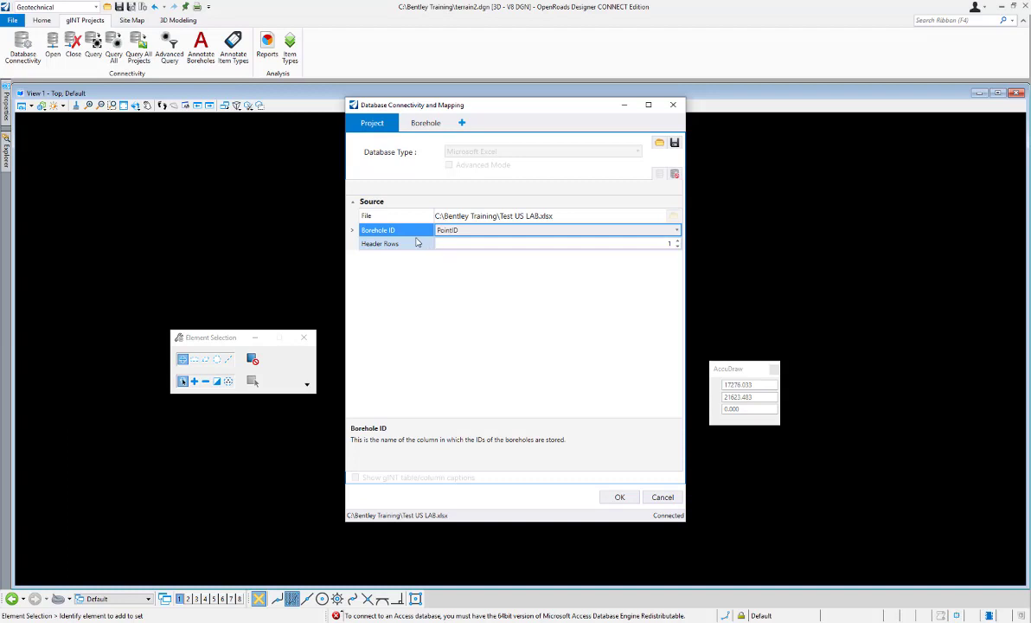
click(423, 126)
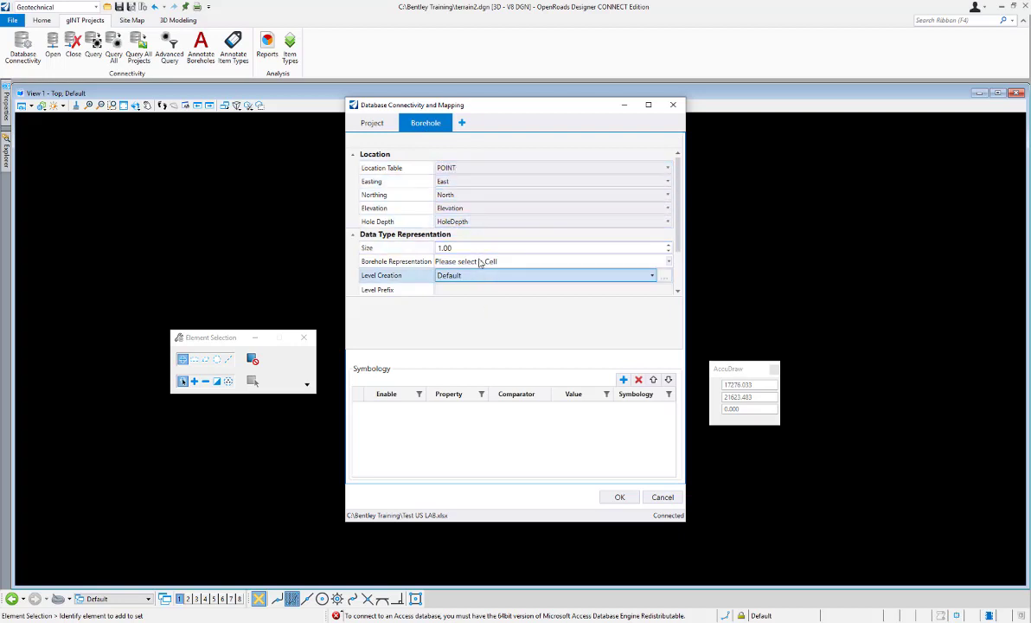
- Add a new data type mapping named Lithology
click(462, 123)
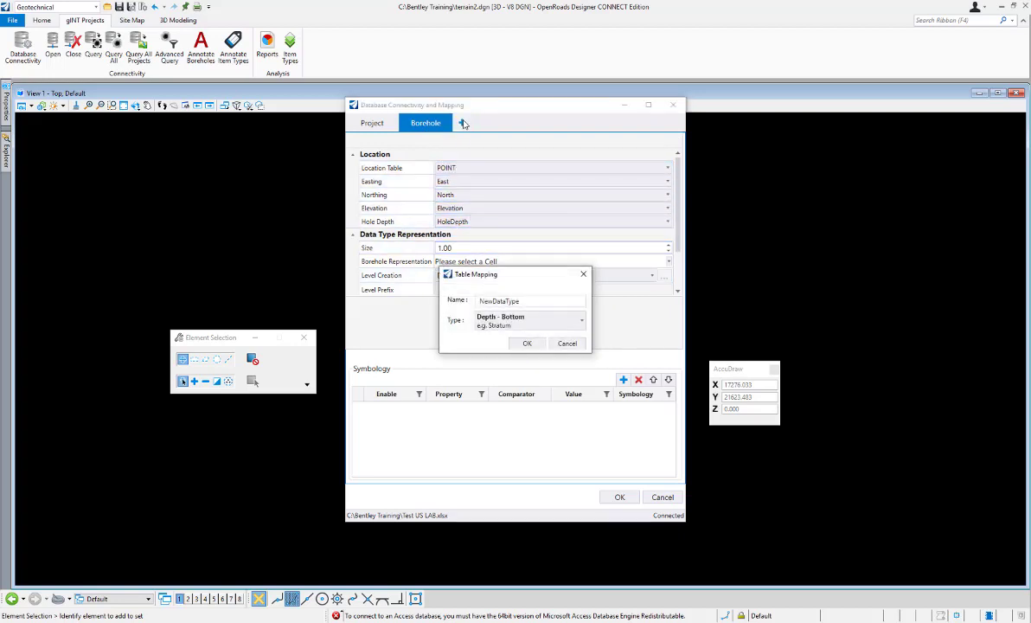
double_click(536, 301)
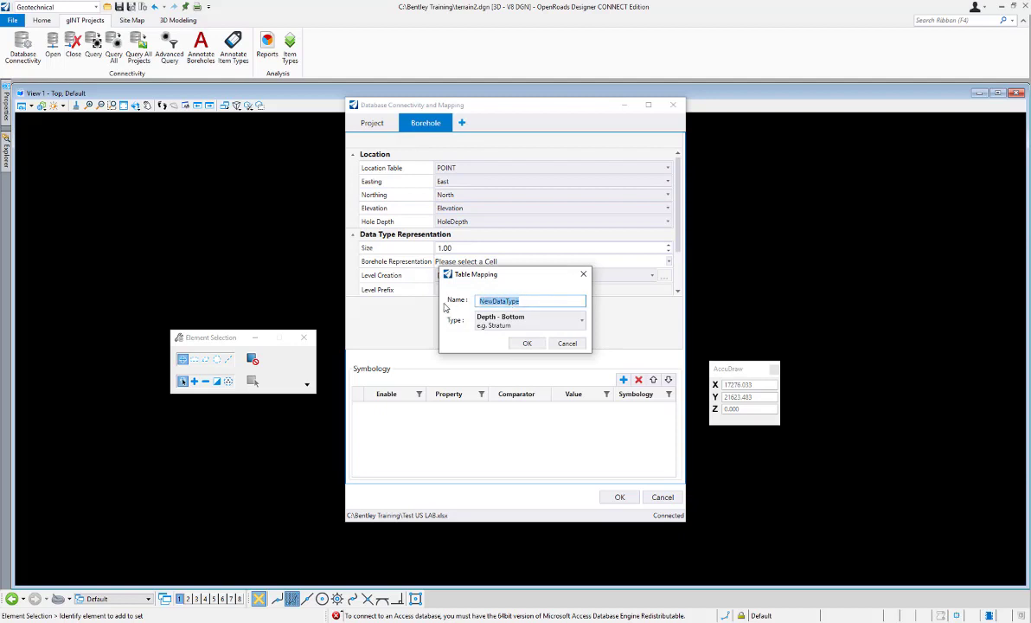
text(Lithology)
click(526, 343)
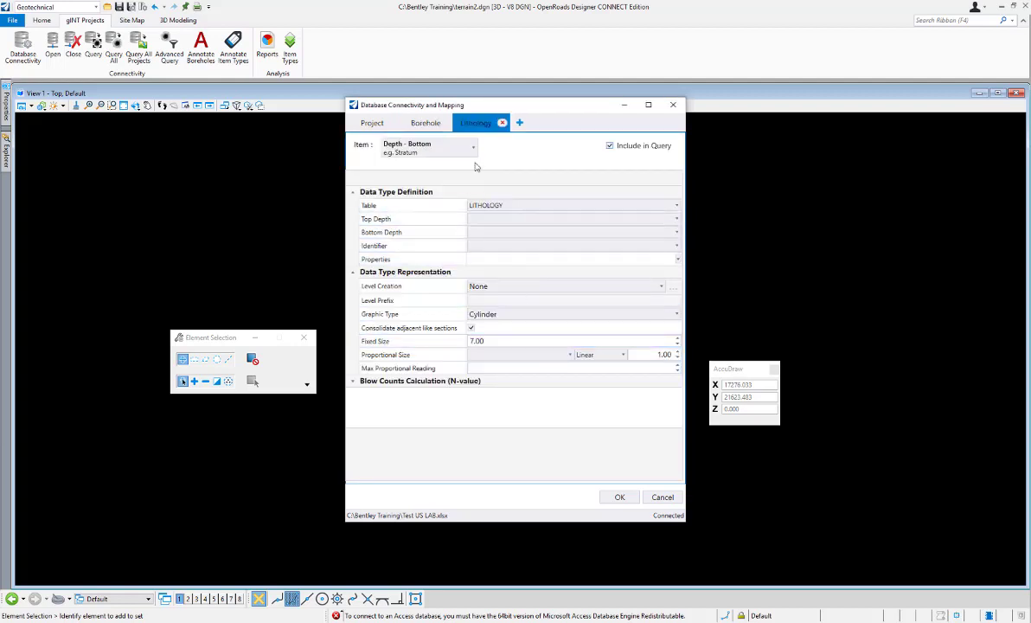
- Set Top Depth to Depth, Bottom Depth to Bottom, Identifier to Graphic, levels per Identifier, and accept
click(622, 222)
click(623, 219)
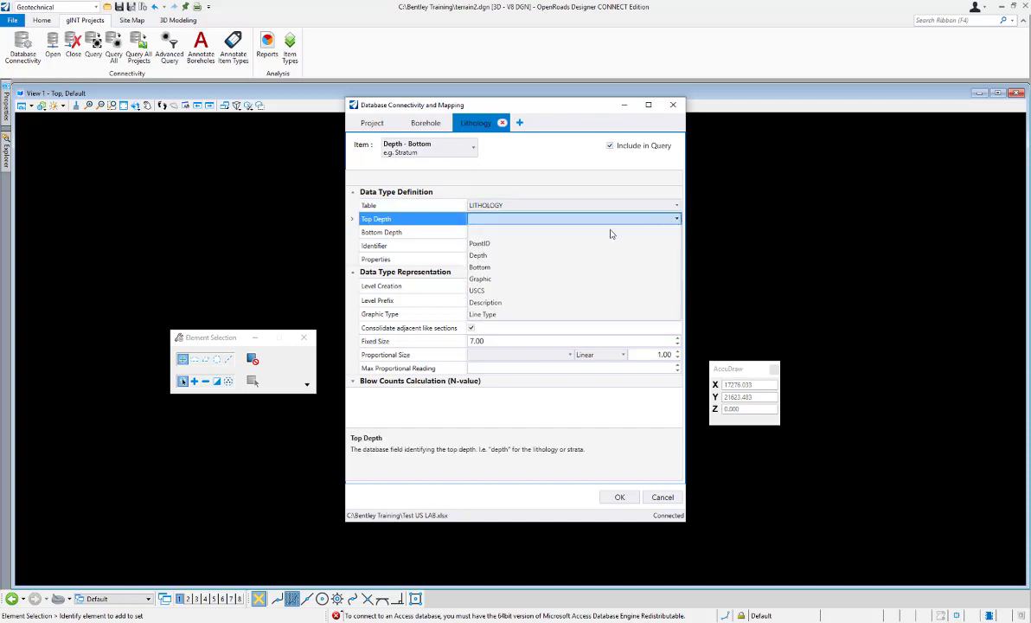
click(479, 258)
click(481, 232)
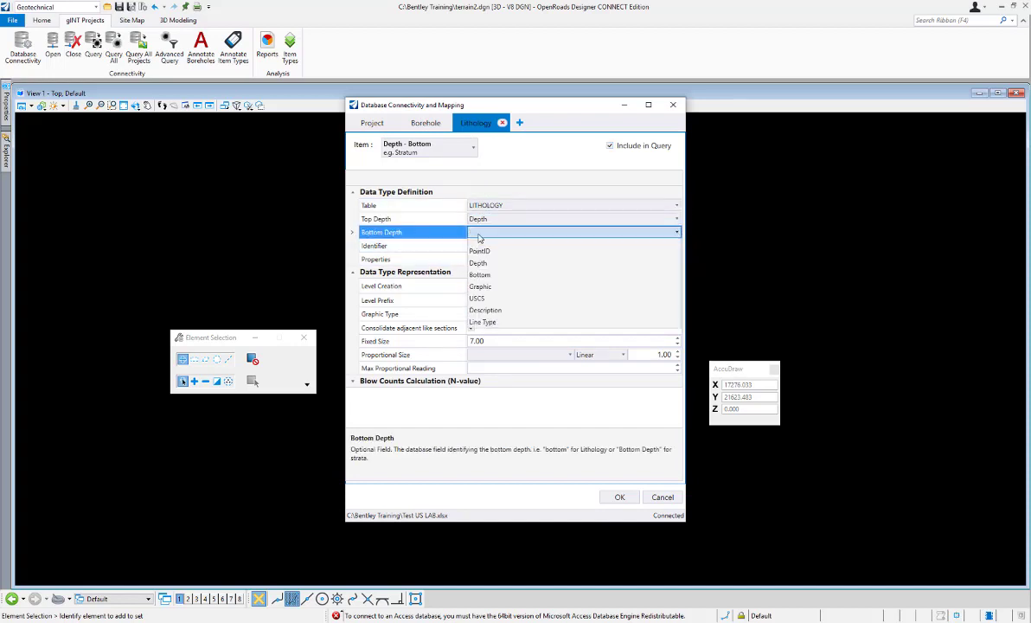
click(480, 281)
click(480, 245)
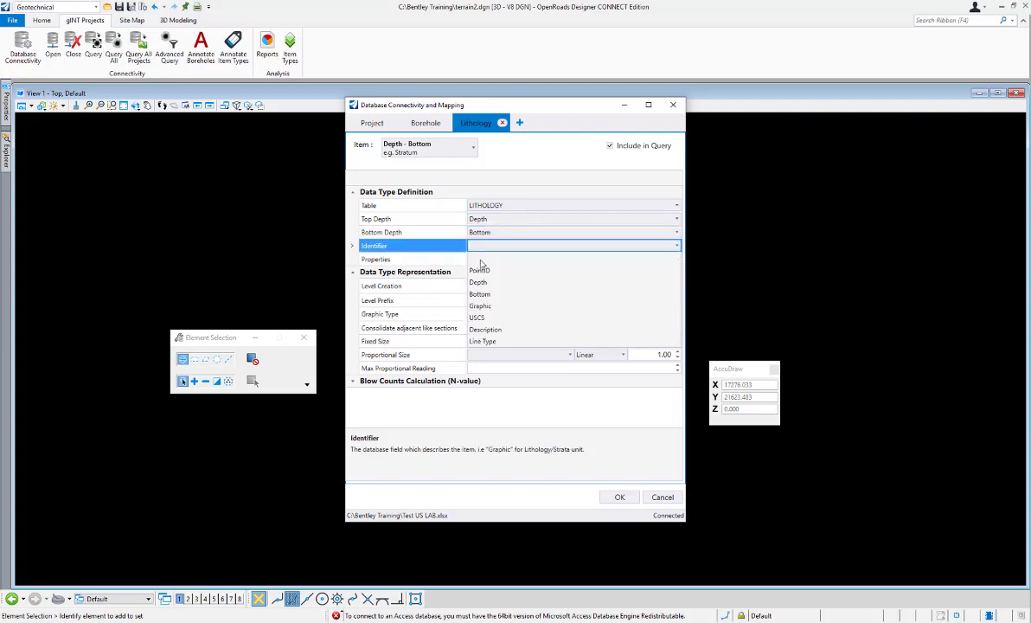
click(480, 305)
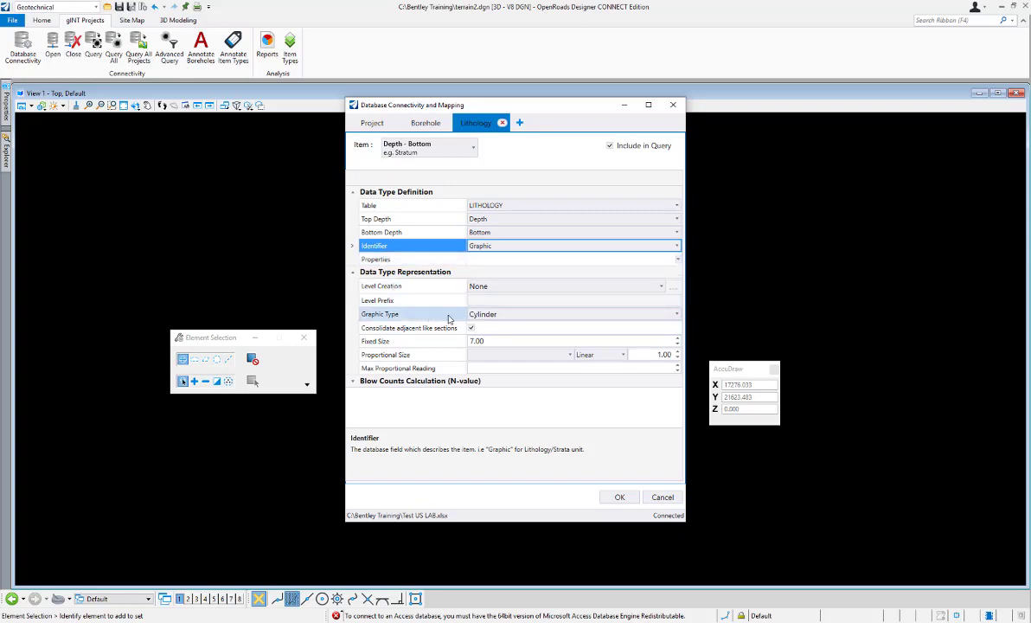
click(662, 287)
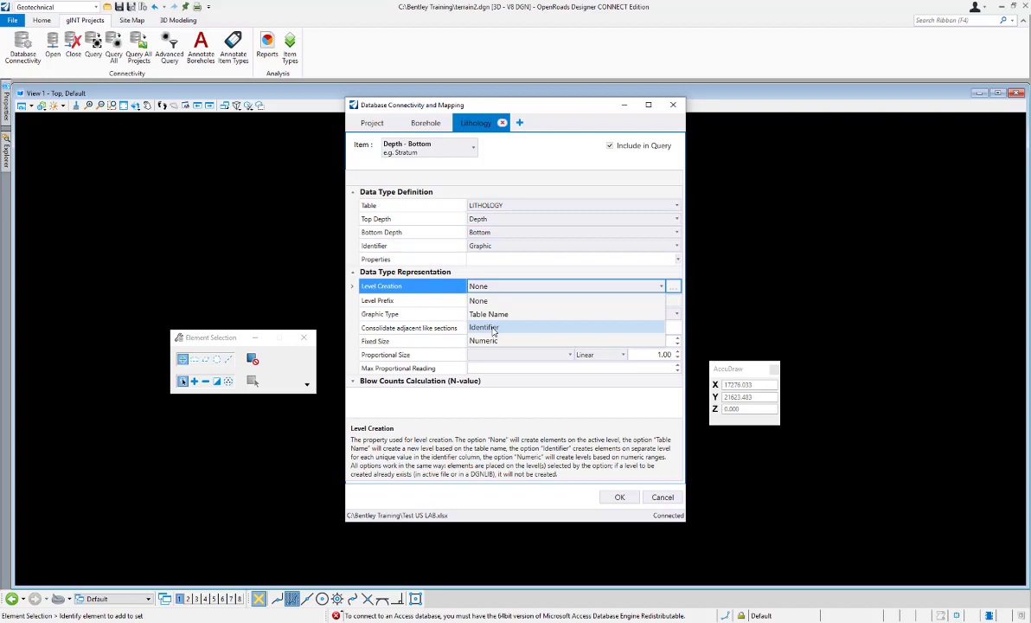
click(484, 327)
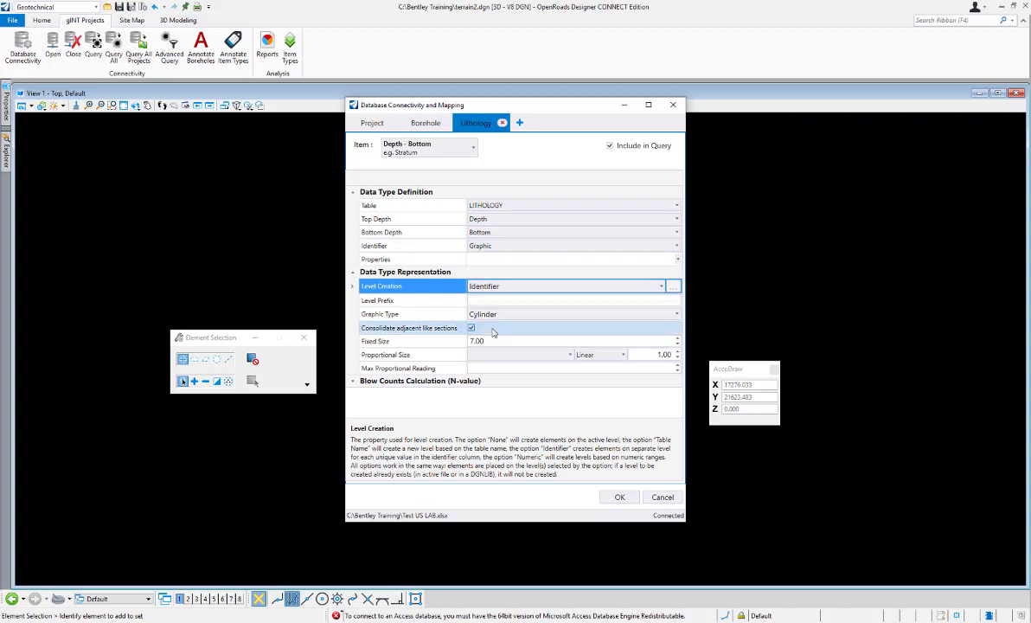
click(615, 498)
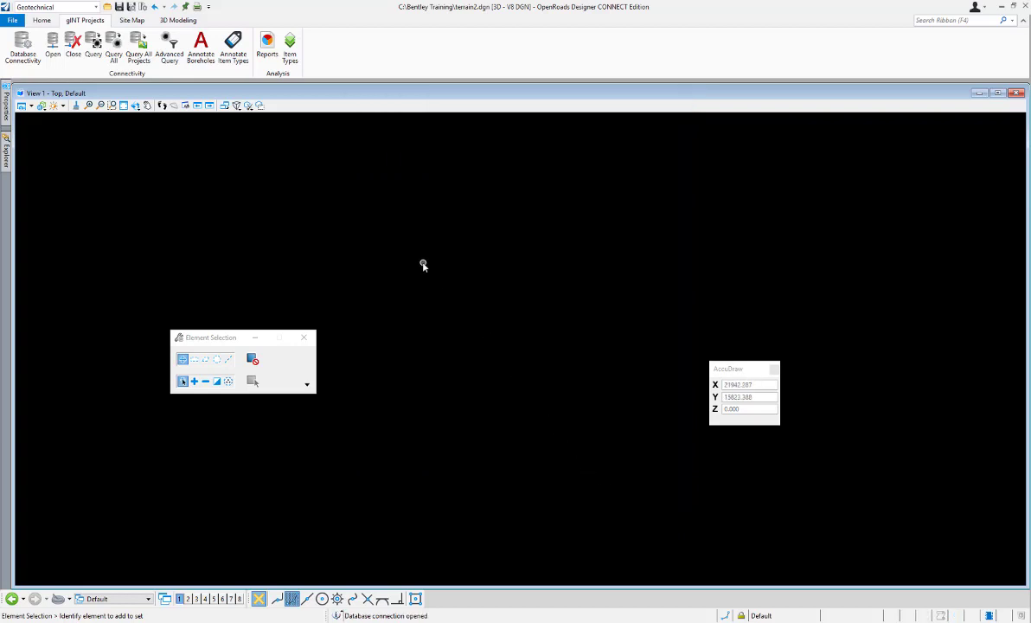
- Query boreholes B-1 through B-9 into the model
click(92, 45)
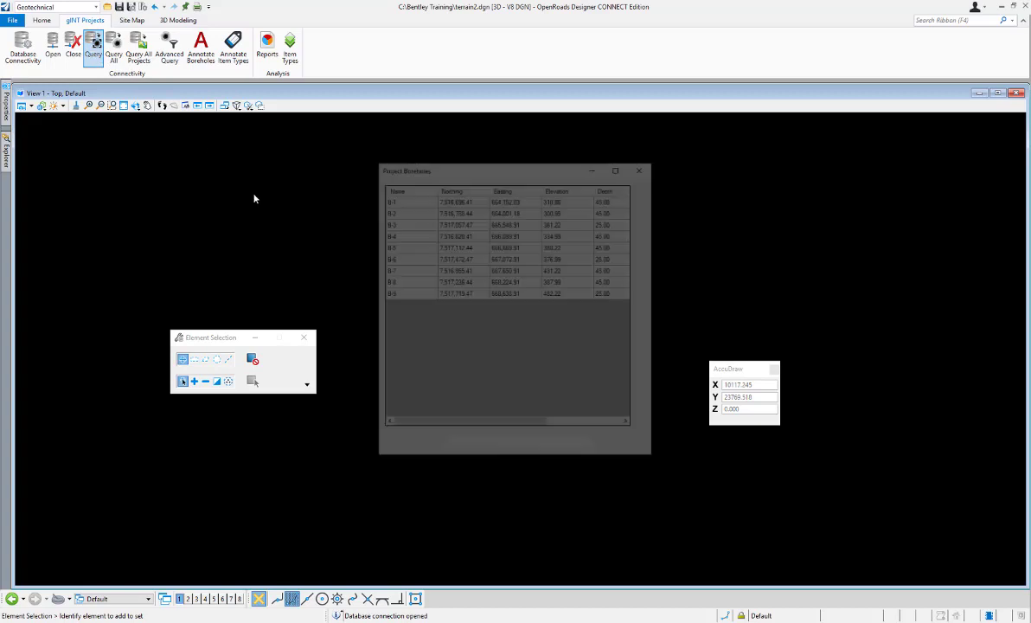
click(401, 201)
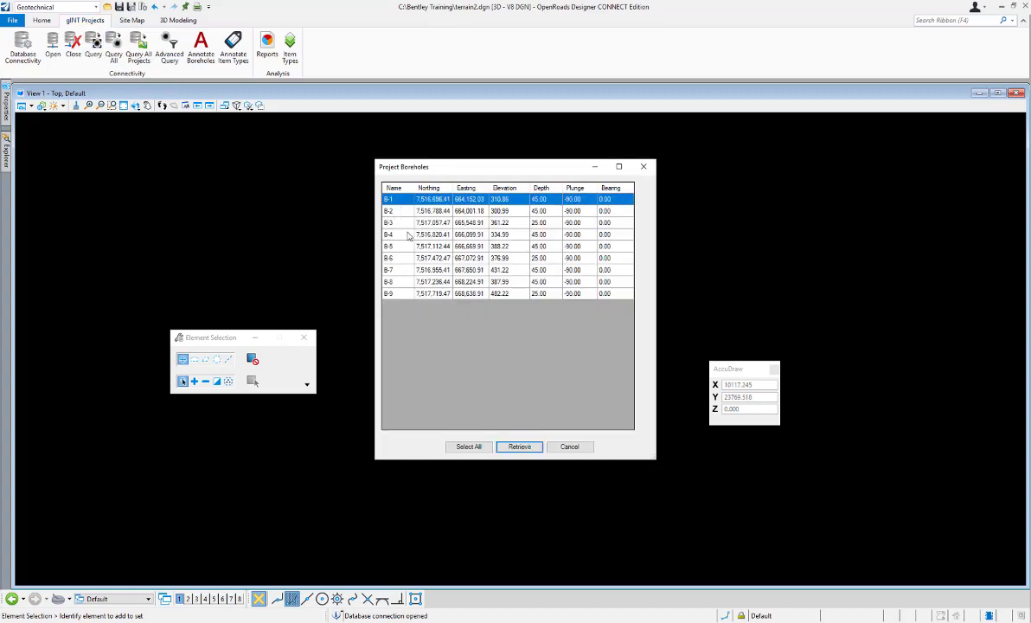
shift+click(398, 296)
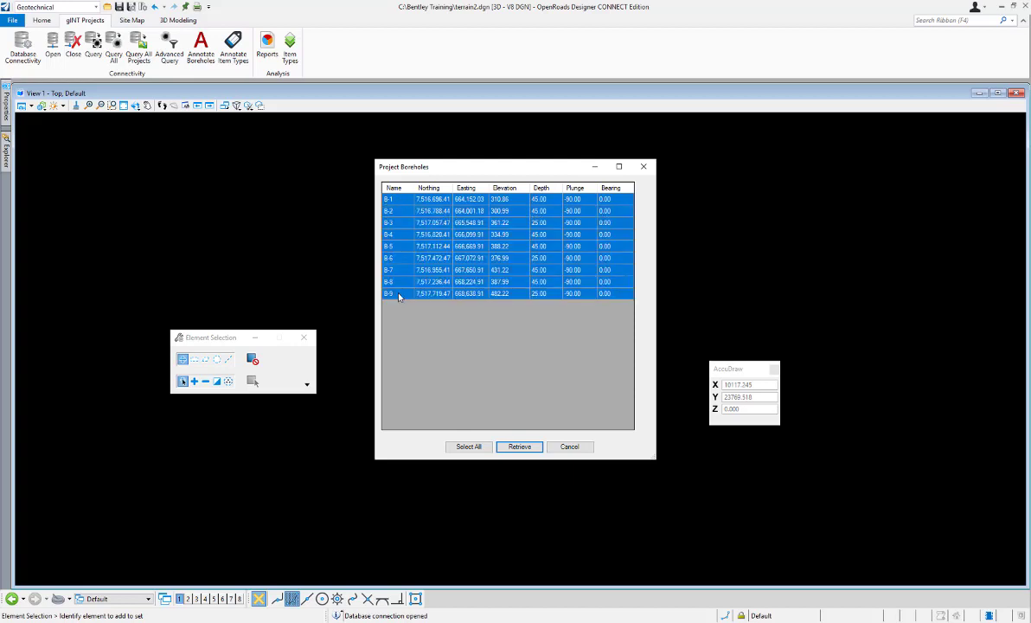
click(521, 446)
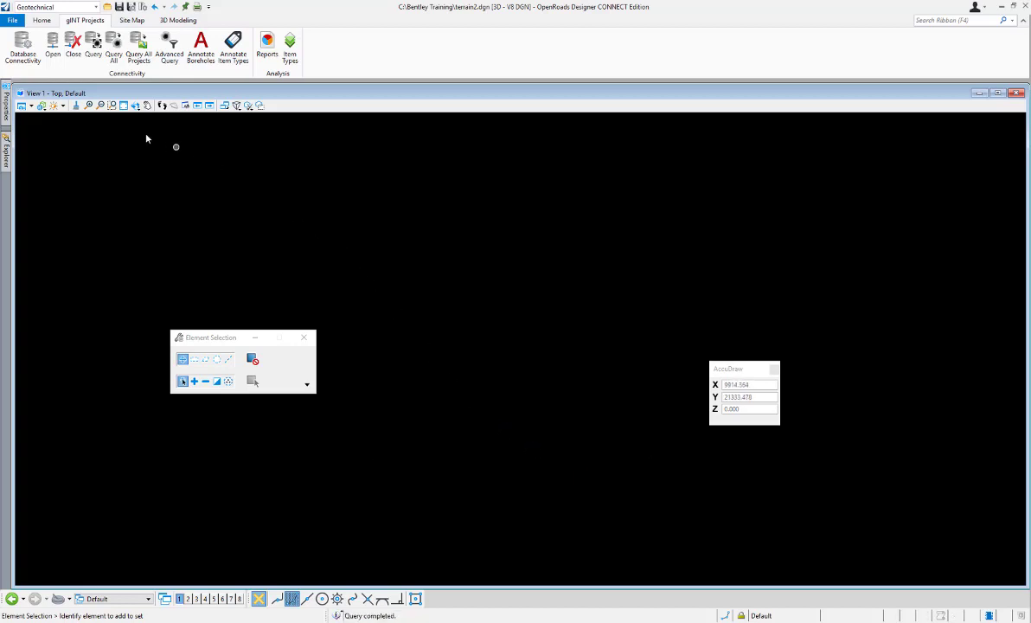
- Fit the view to the boreholes, switch it to isometric, and zoom in
click(123, 104)
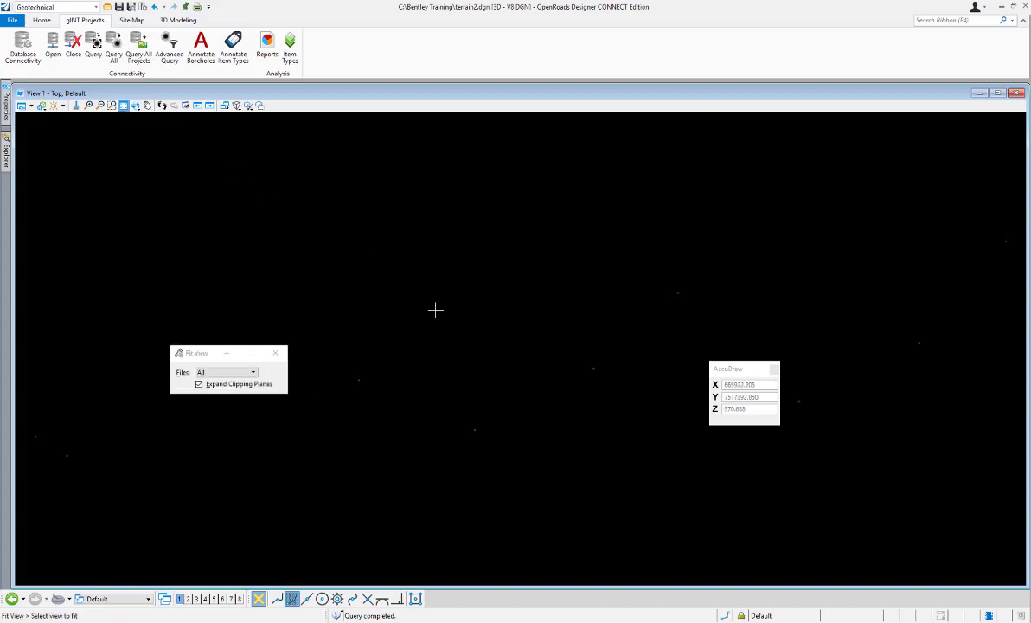
click(136, 108)
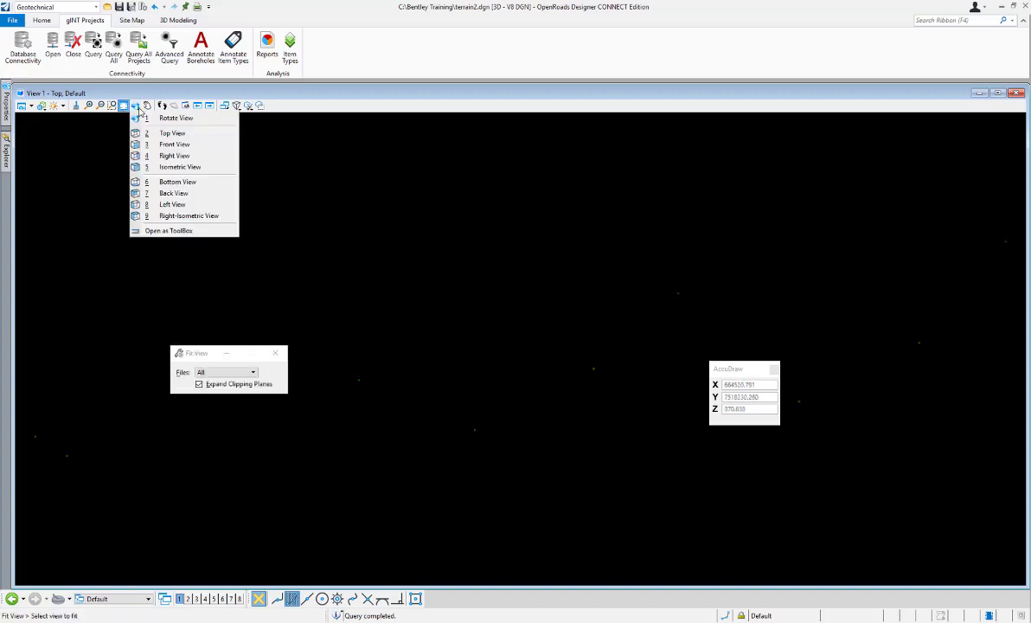
click(179, 166)
scroll(465, 430, up, 10)
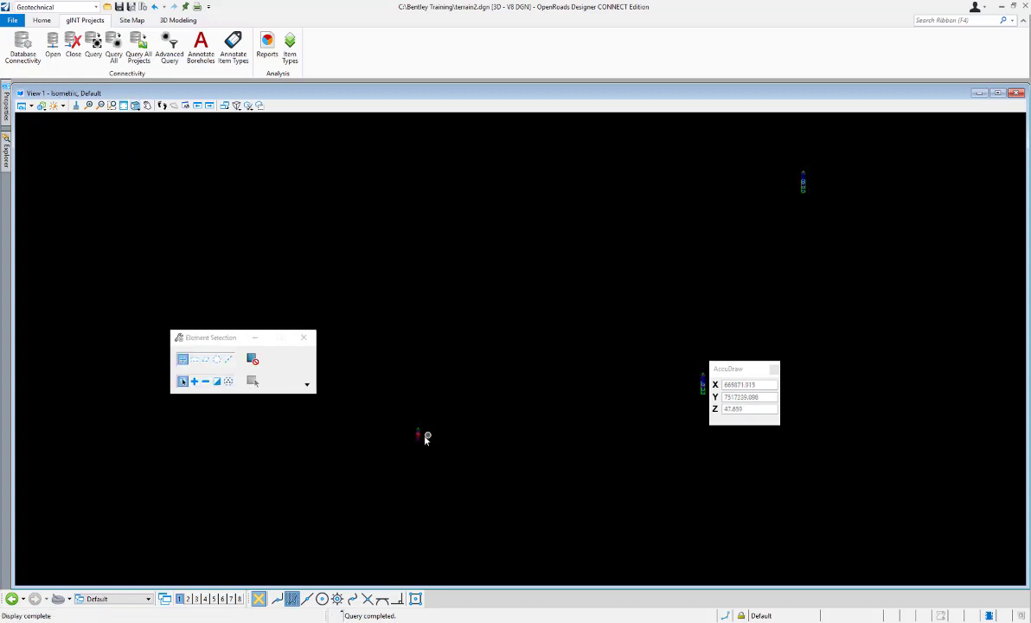
scroll(364, 316, down, 1)
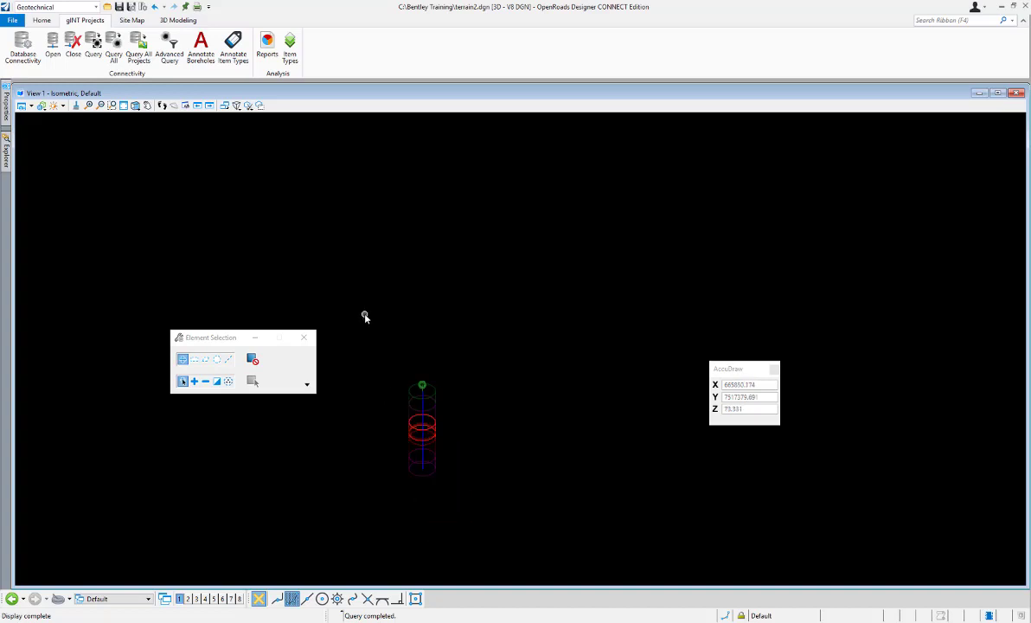
scroll(364, 316, down, 1)
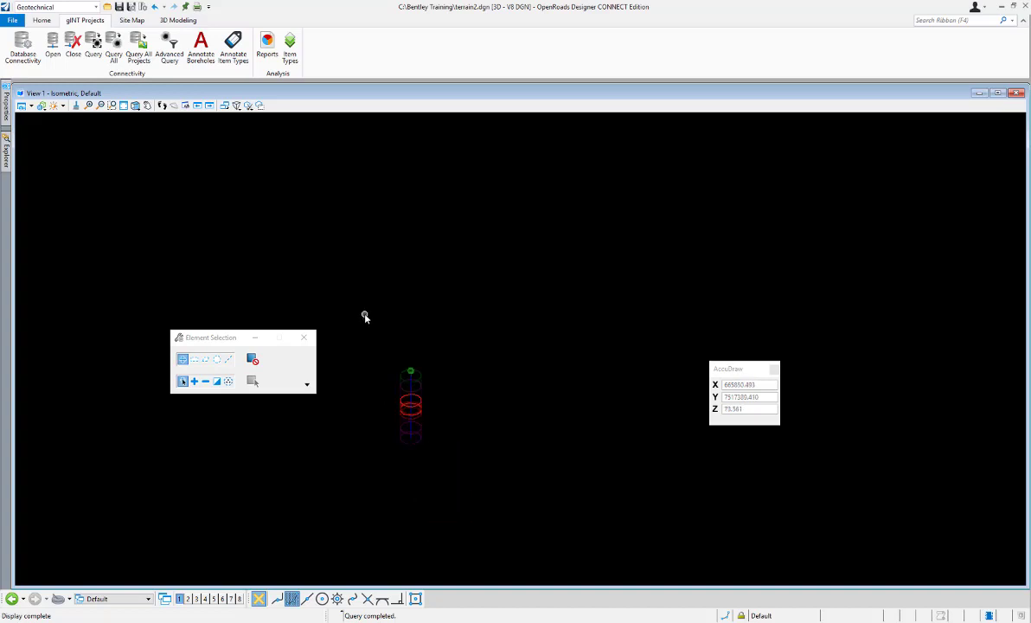
- Set the view's display style to Illustration:Shadows and zoom around the shaded borehole columns
click(31, 106)
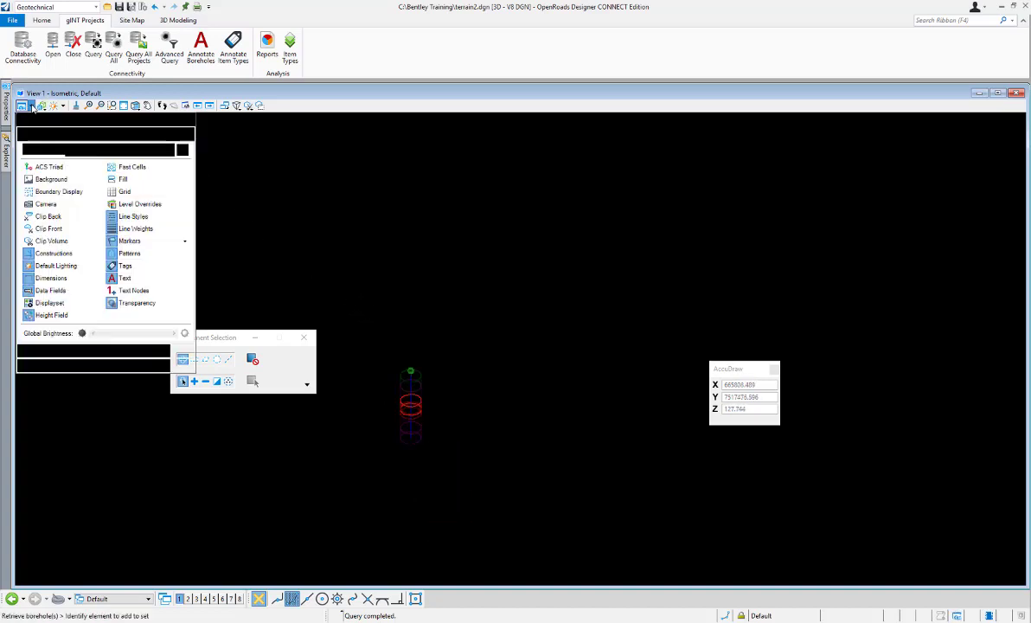
click(169, 150)
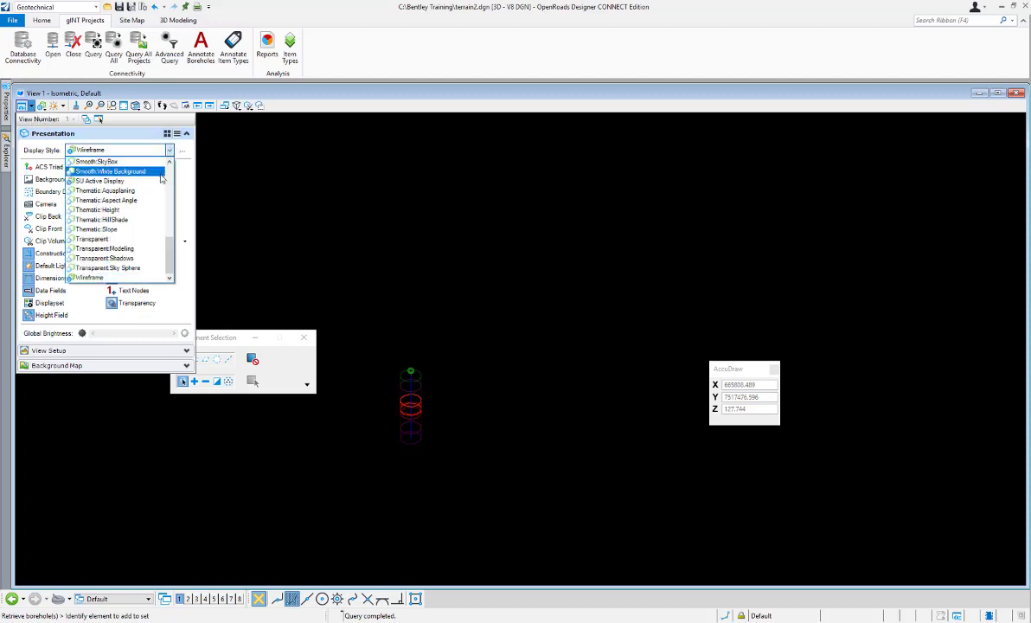
scroll(154, 207, up, 5)
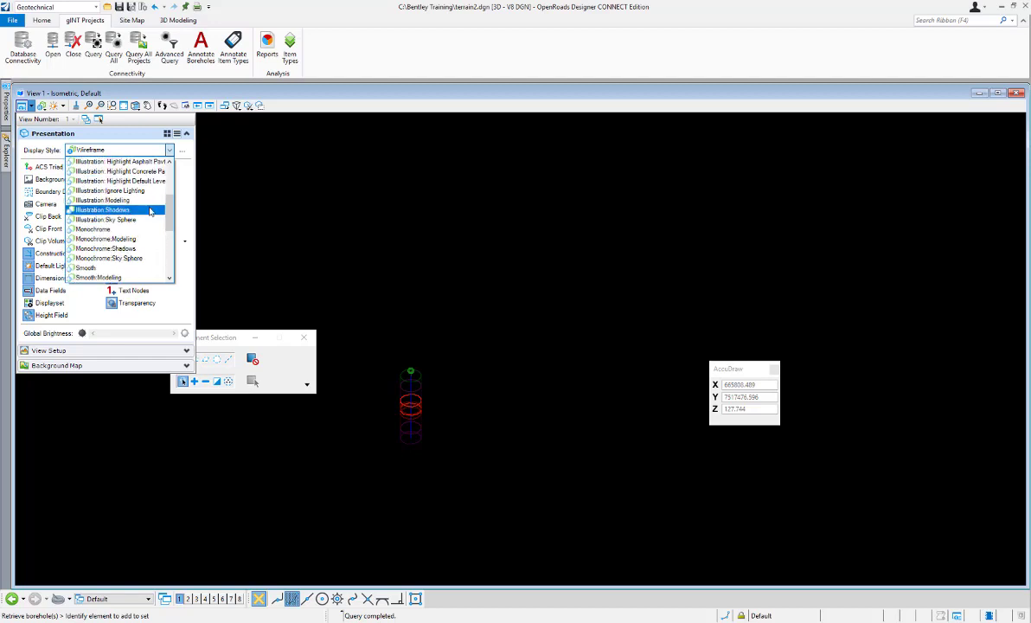
click(150, 210)
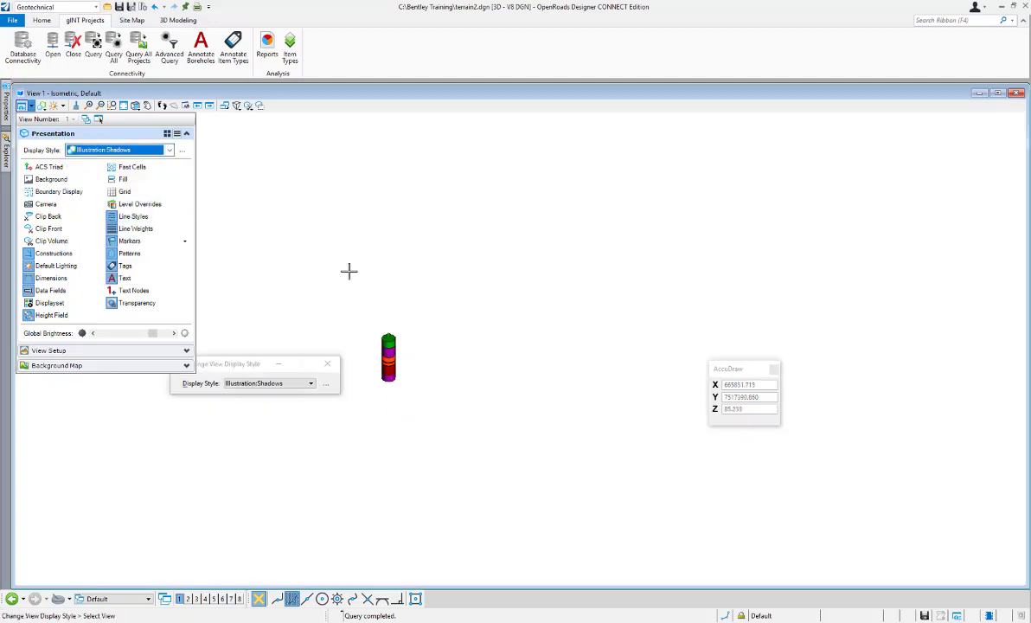
scroll(339, 275, down, 3)
scroll(509, 257, up, 6)
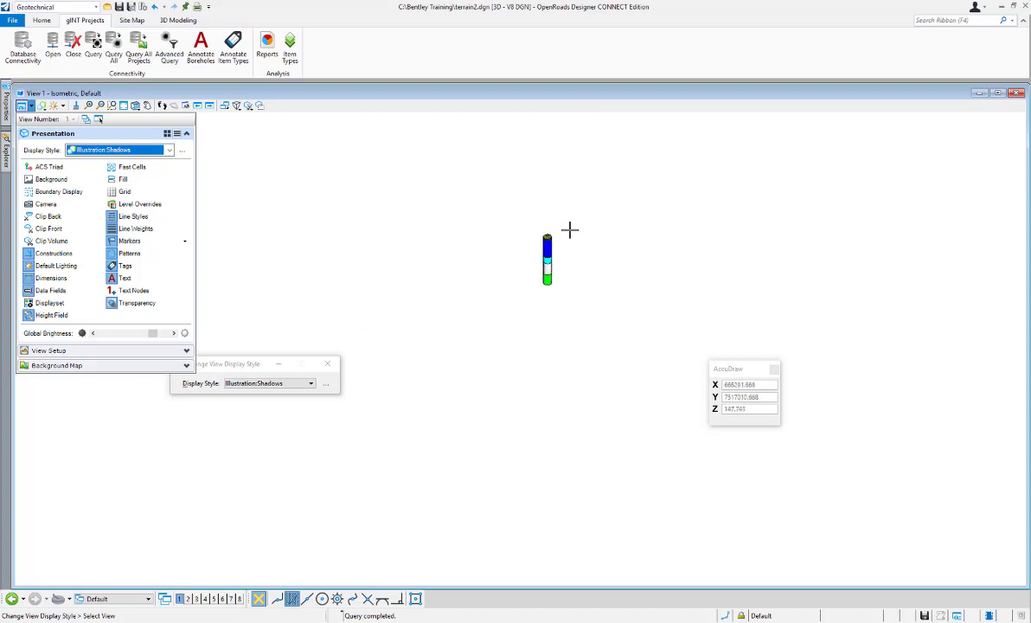
scroll(515, 303, down, 4)
scroll(562, 206, up, 3)
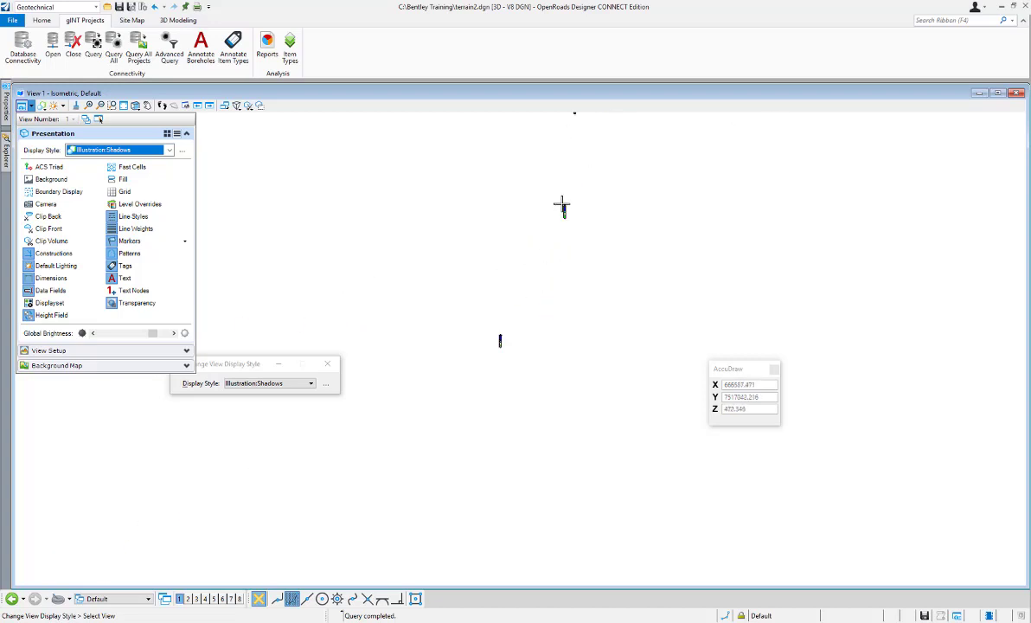
scroll(572, 212, up, 2)
scroll(572, 220, down, 5)
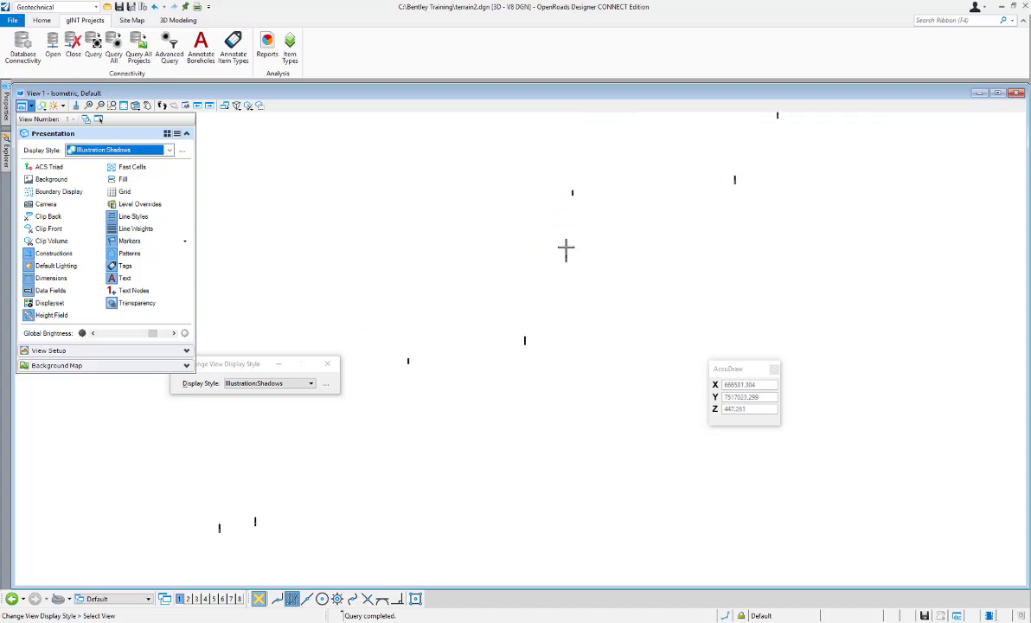
scroll(571, 207, up, 5)
scroll(597, 213, down, 5)
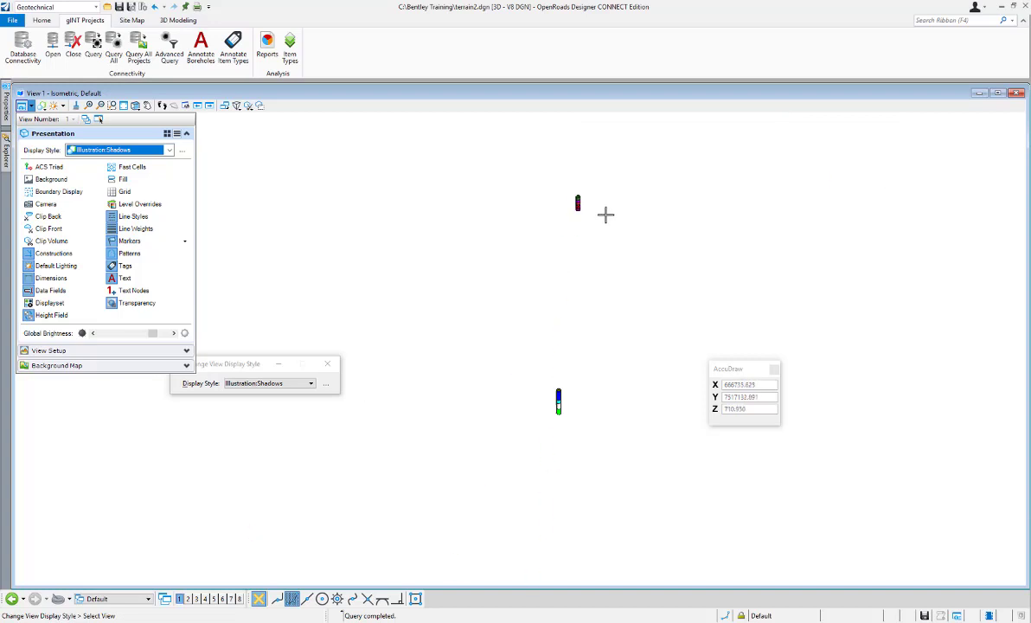
scroll(573, 250, down, 3)
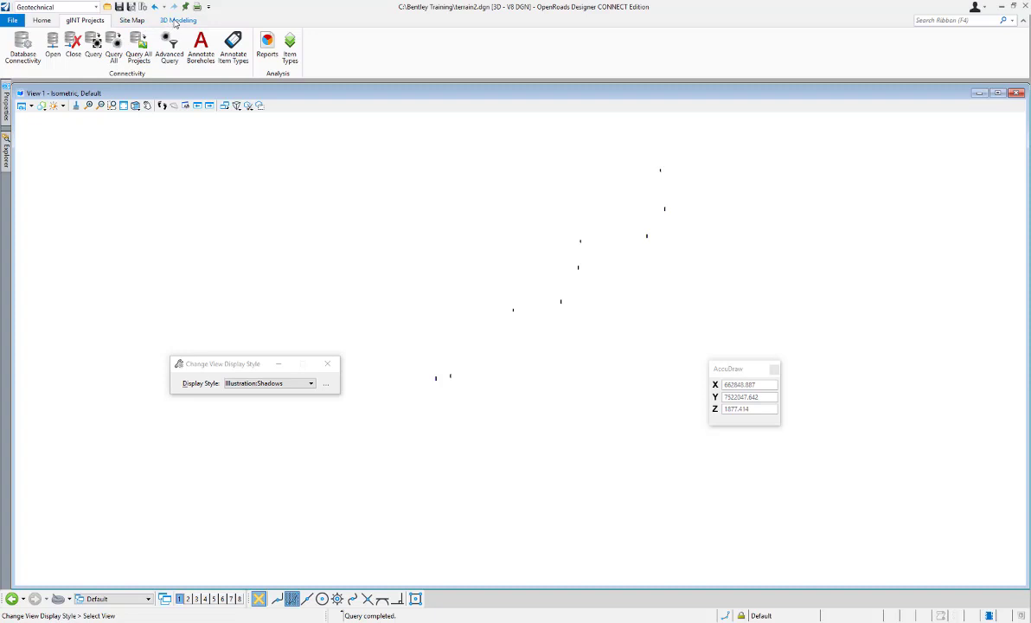
- Create an Asphalt lithology terrain using all boreholes, then zoom to inspect it
click(176, 21)
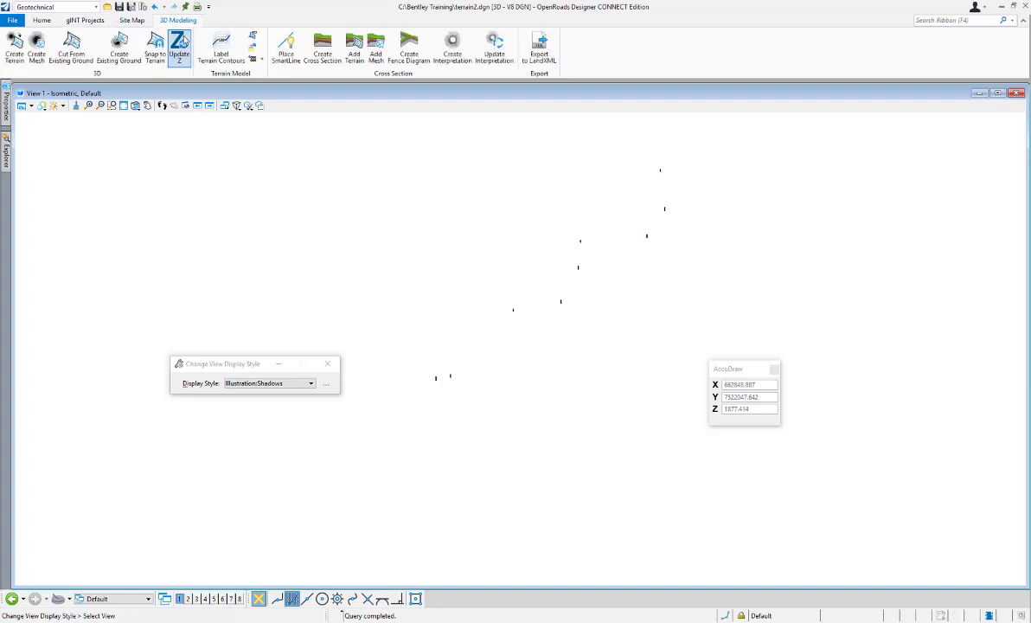
click(15, 55)
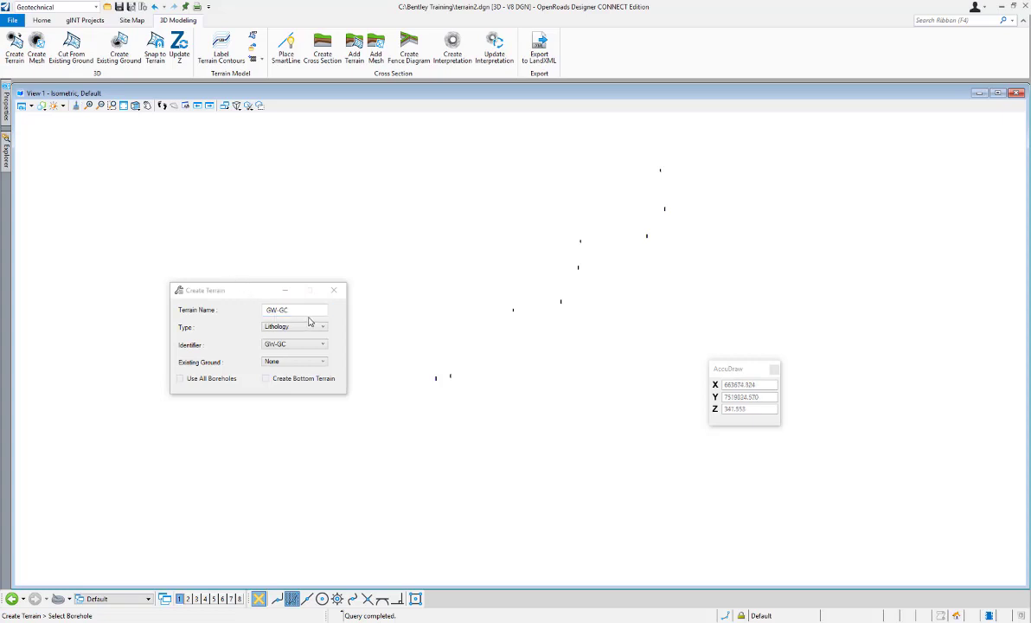
click(314, 345)
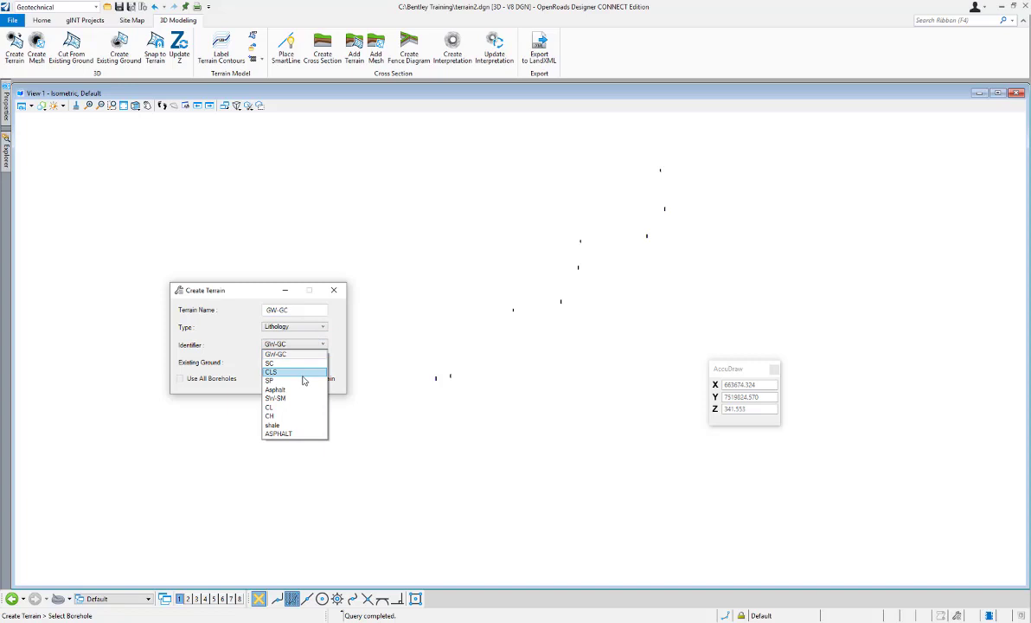
click(302, 389)
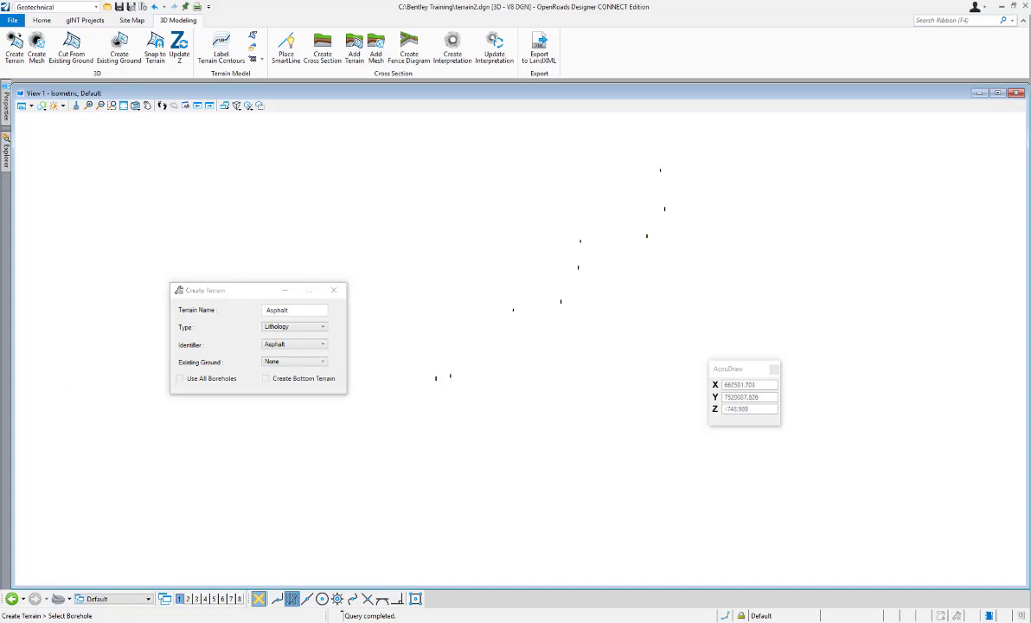
click(180, 379)
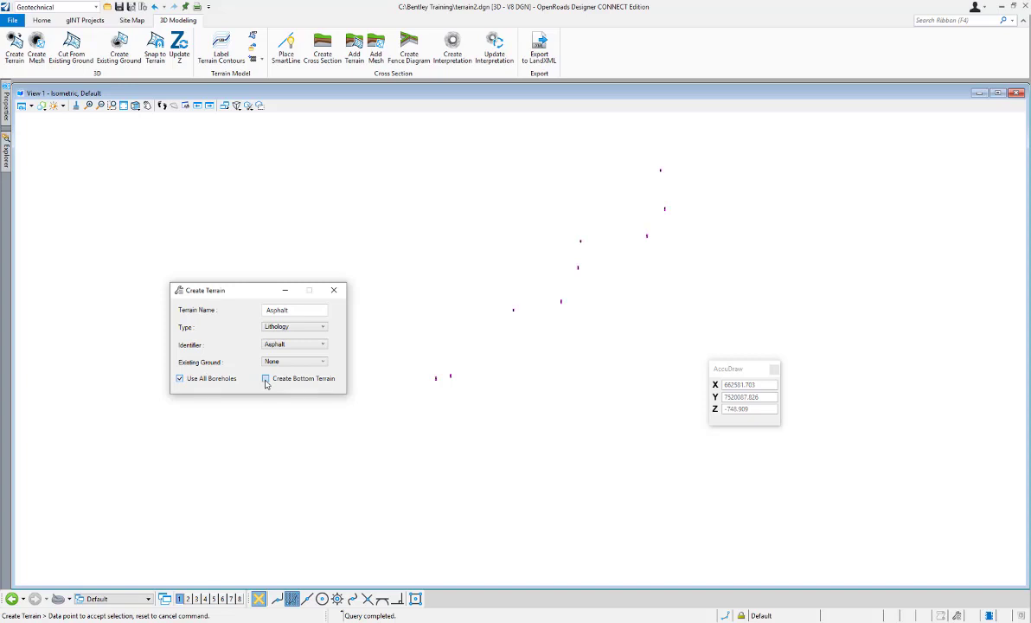
click(387, 354)
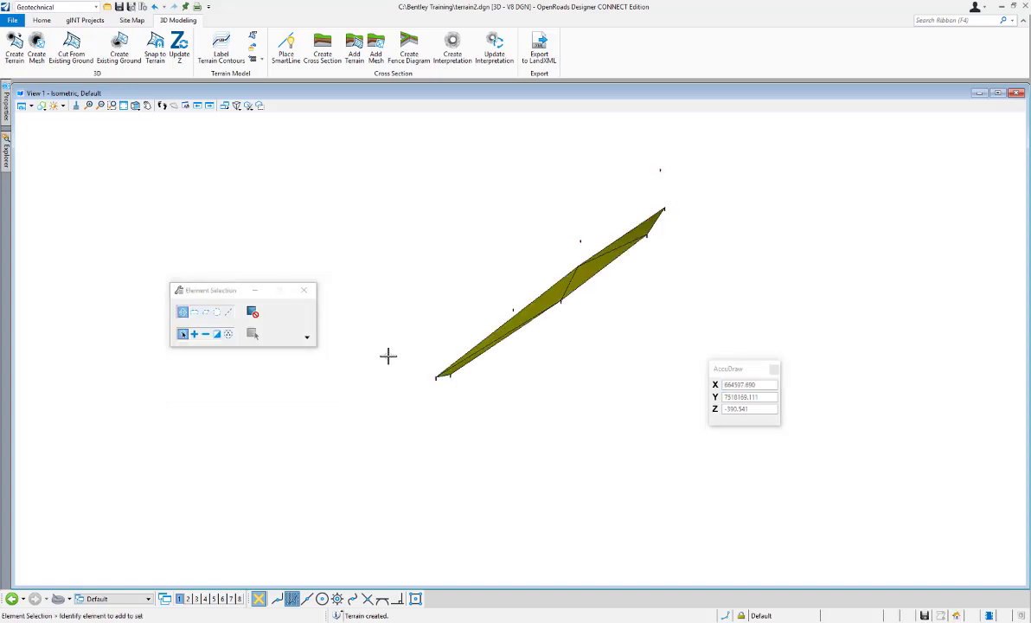
scroll(570, 307, up, 5)
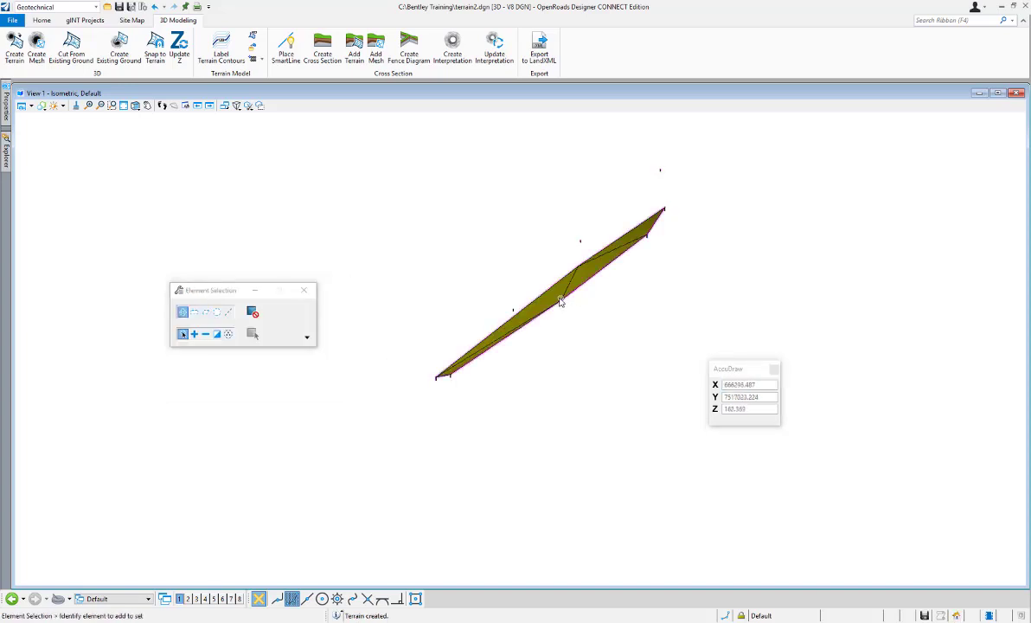
scroll(566, 305, up, 5)
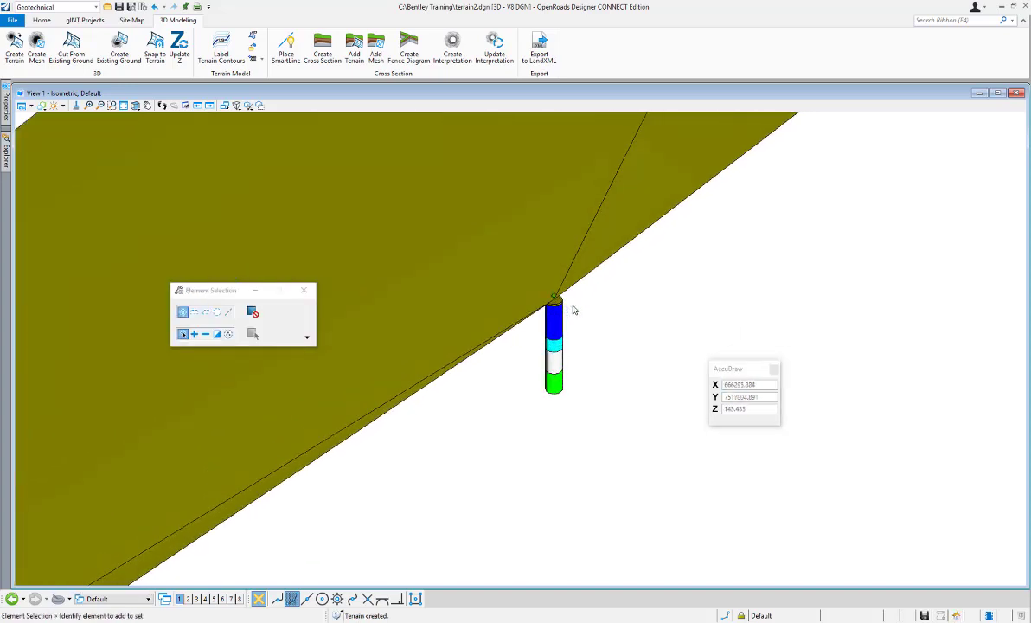
scroll(554, 312, down, 3)
scroll(550, 338, down, 3)
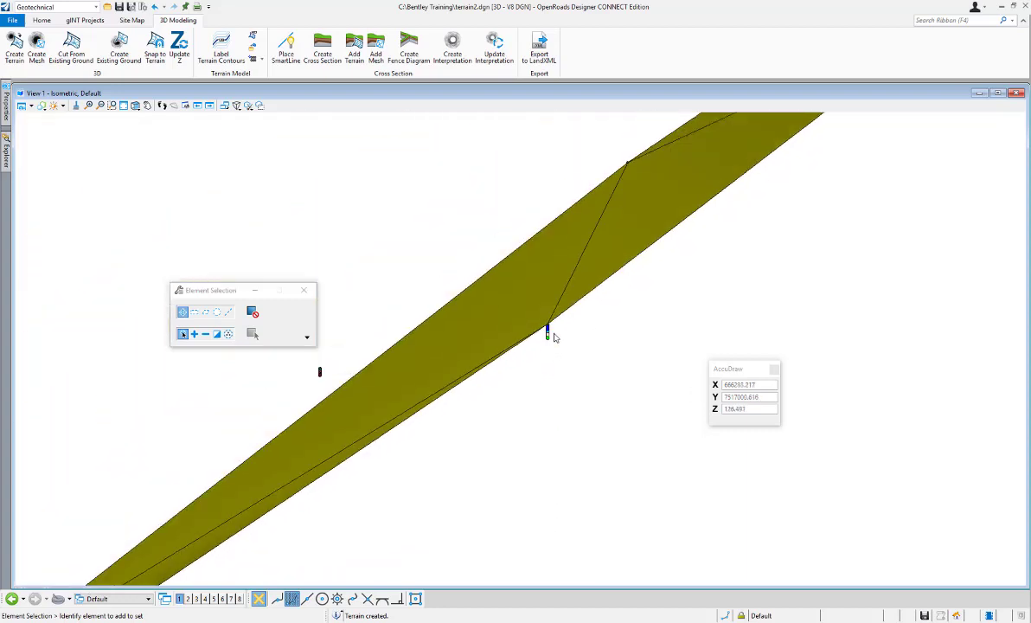
scroll(550, 337, up, 3)
scroll(537, 342, up, 1)
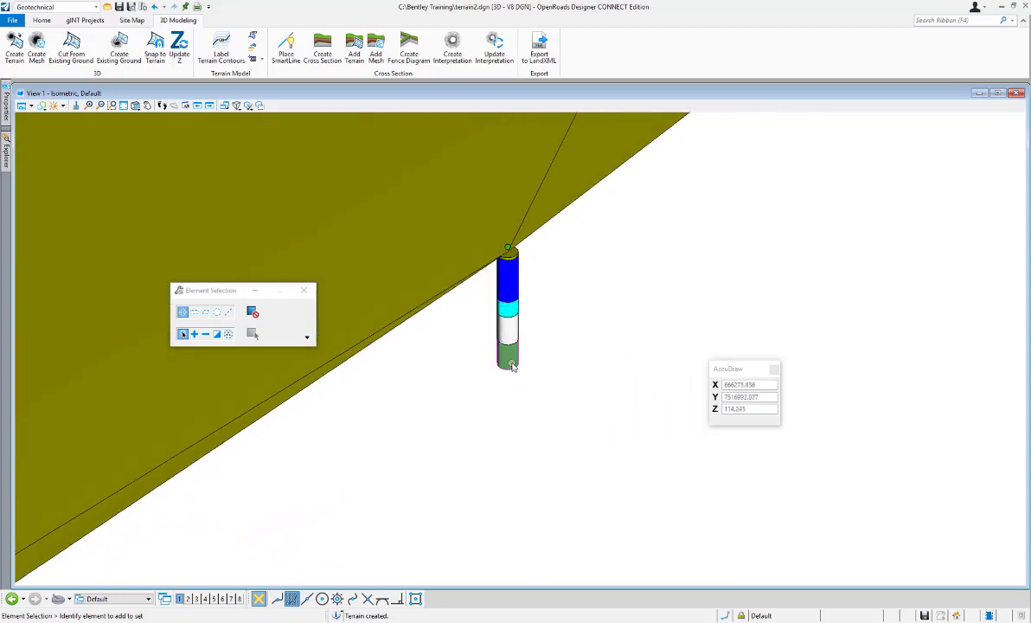
mouse_move(512, 366)
scroll(558, 347, down, 5)
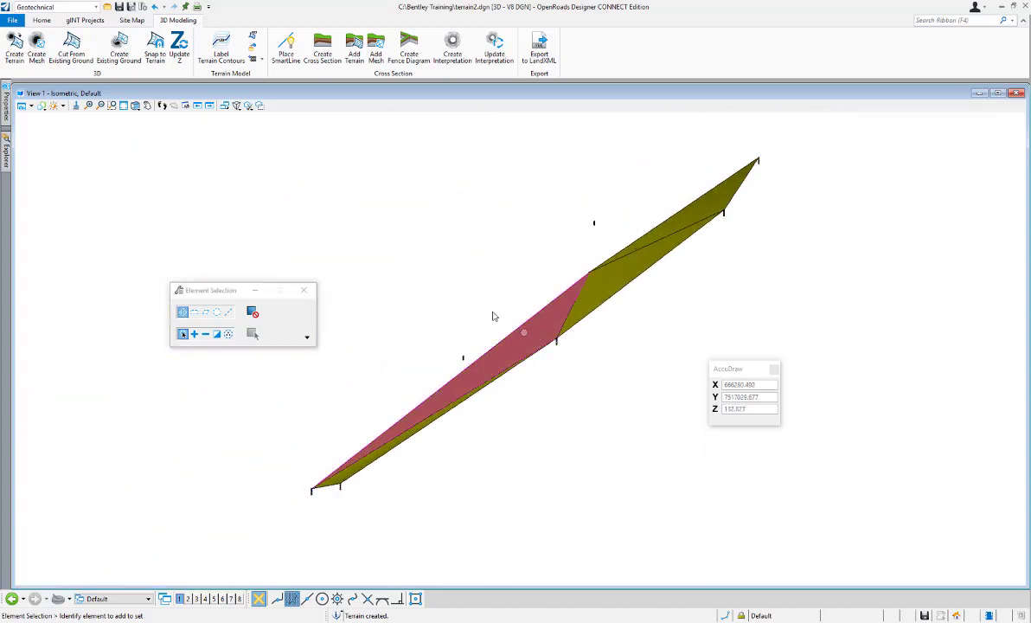
- Create a shale lithology terrain from all boreholes beneath the Asphalt surface
click(14, 48)
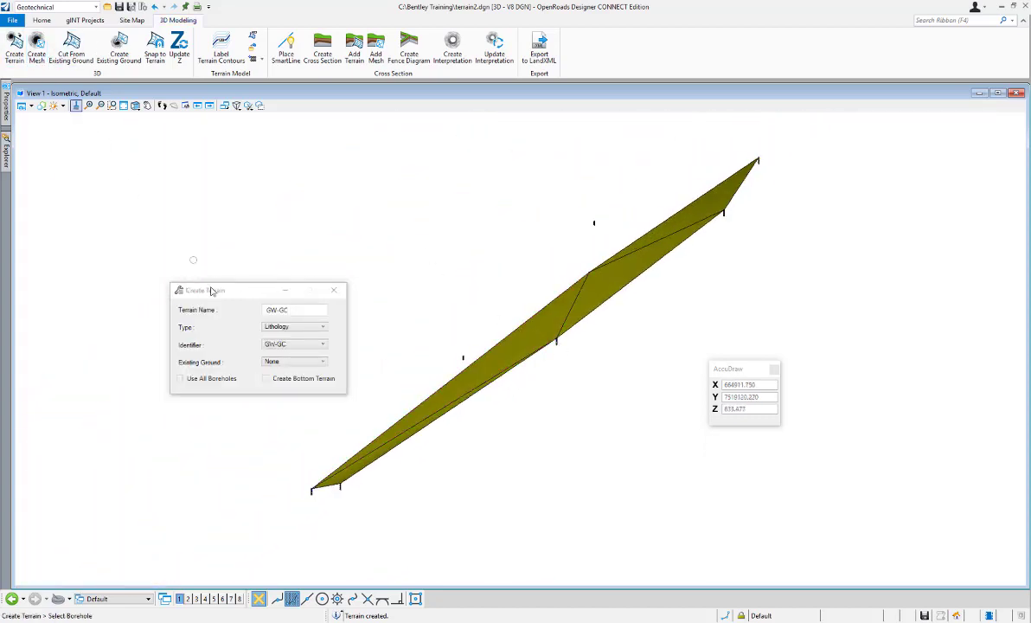
click(312, 344)
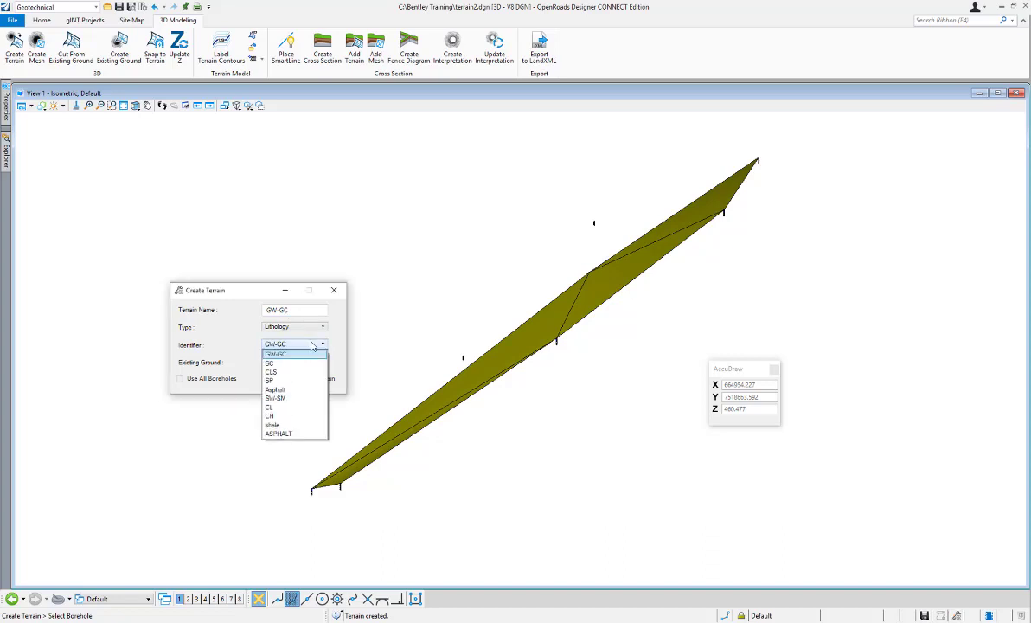
click(282, 427)
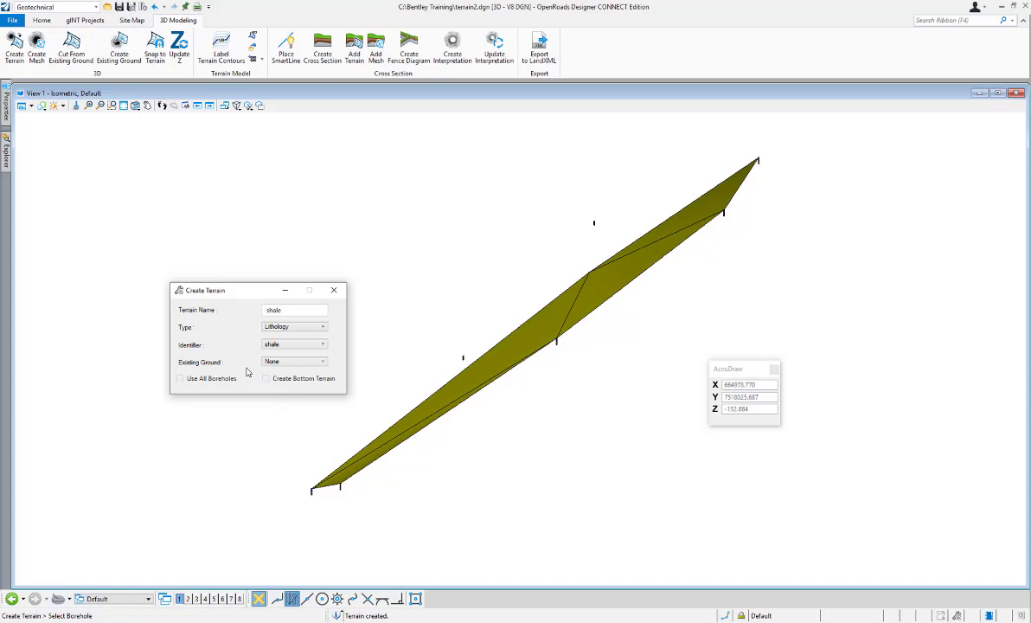
click(180, 378)
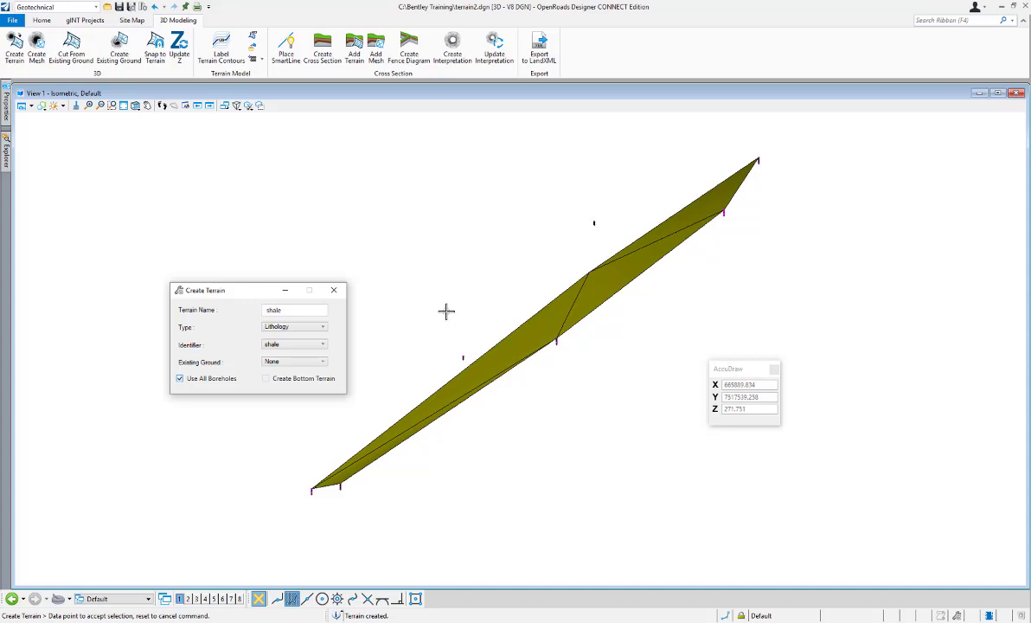
click(415, 294)
scroll(344, 490, up, 5)
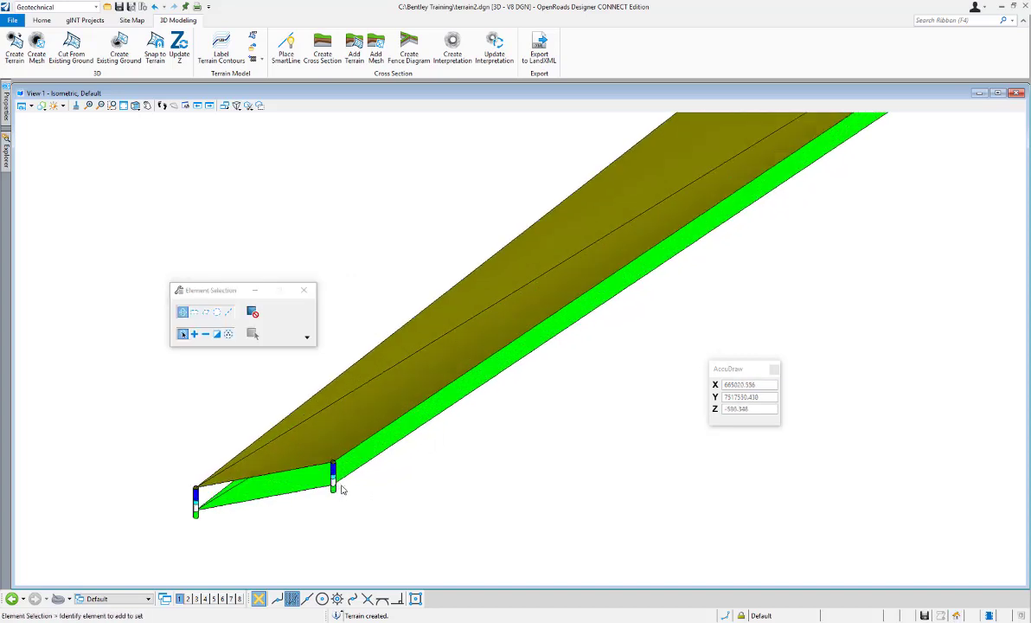